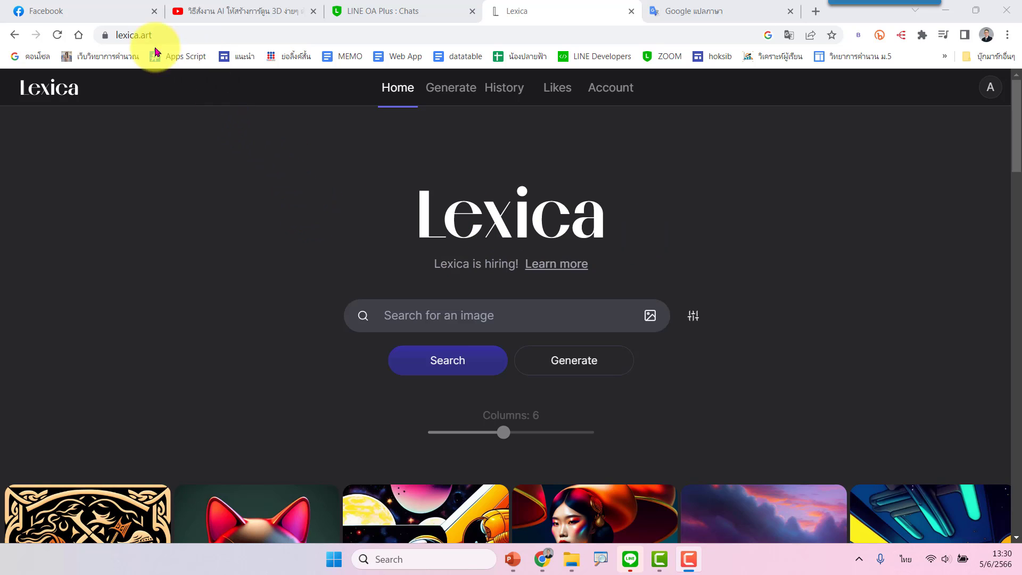
Browse the Lexica home gallery of AI-generated images
{"action": "left_click", "coordinate": [171, 37]}
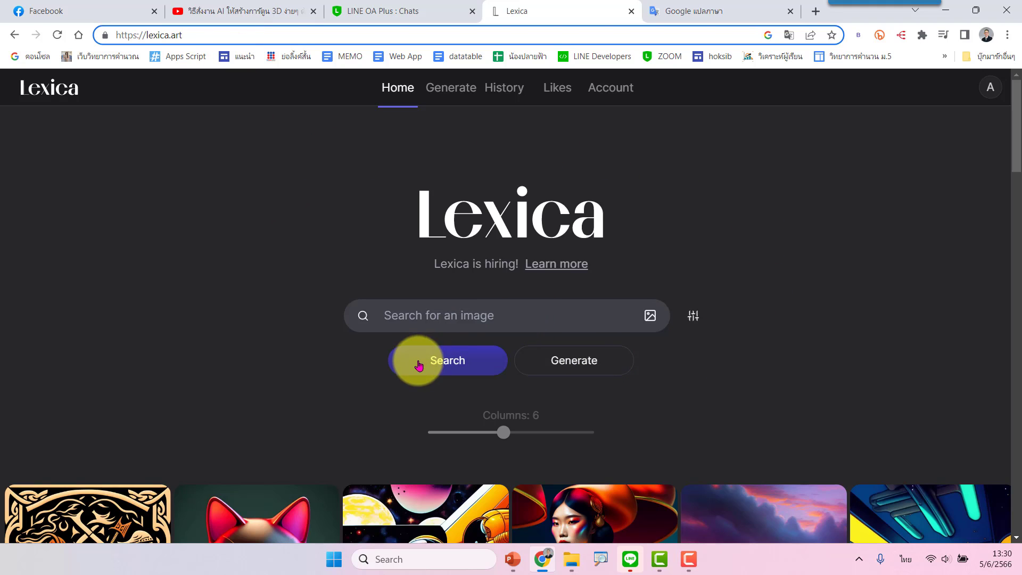
{"action": "scroll", "coordinate": [794, 326], "scroll_direction": "down", "scroll_amount": 1}
{"action": "scroll", "coordinate": [794, 326], "scroll_direction": "down", "scroll_amount": 3}
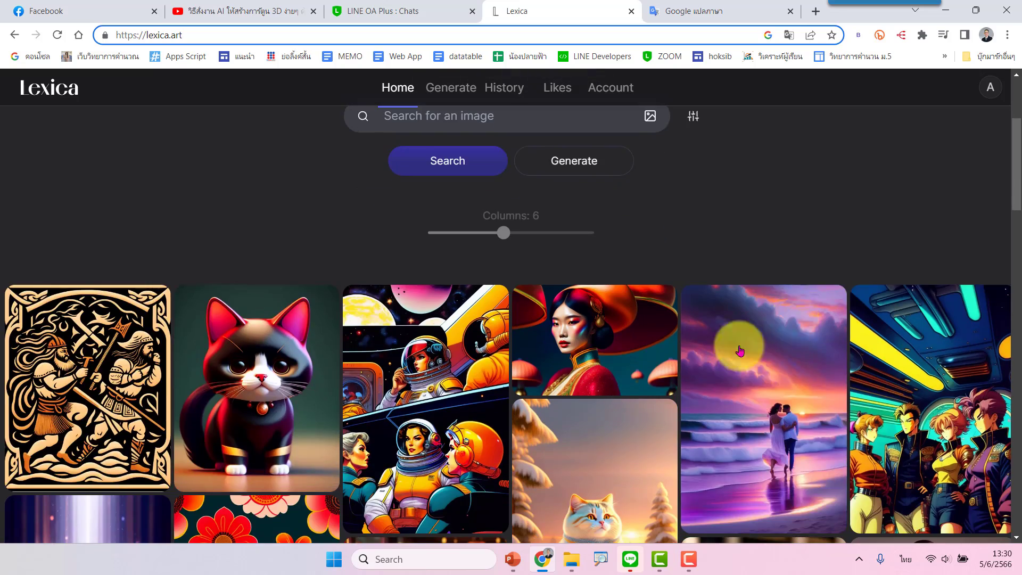
{"action": "scroll", "coordinate": [308, 388], "scroll_direction": "down", "scroll_amount": 3}
{"action": "scroll", "coordinate": [660, 366], "scroll_direction": "down", "scroll_amount": 2}
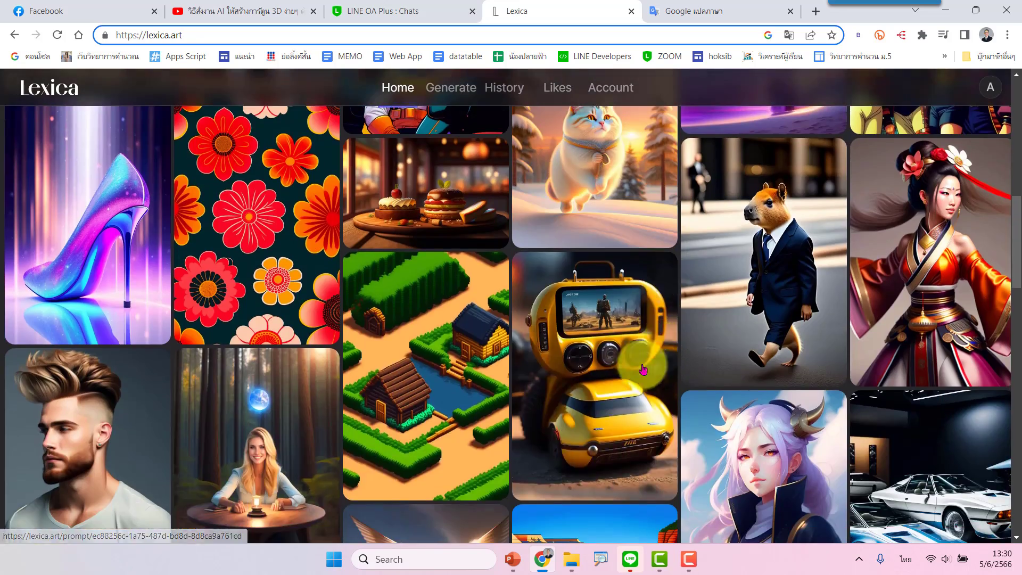
{"action": "scroll", "coordinate": [213, 393], "scroll_direction": "down", "scroll_amount": 2}
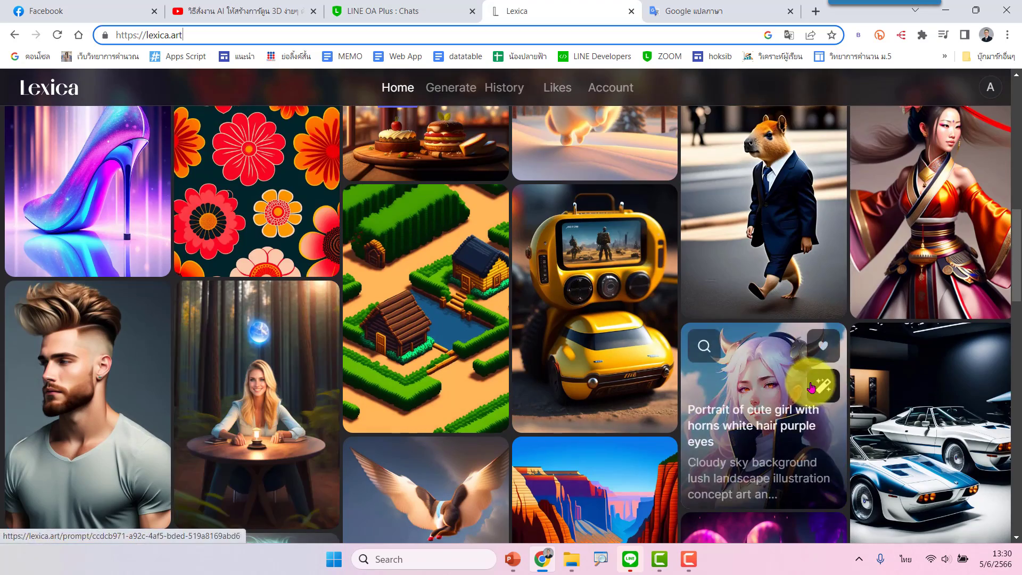
{"action": "scroll", "coordinate": [814, 381], "scroll_direction": "down", "scroll_amount": 3}
{"action": "scroll", "coordinate": [815, 381], "scroll_direction": "down", "scroll_amount": 2}
{"action": "scroll", "coordinate": [811, 387], "scroll_direction": "down", "scroll_amount": 4}
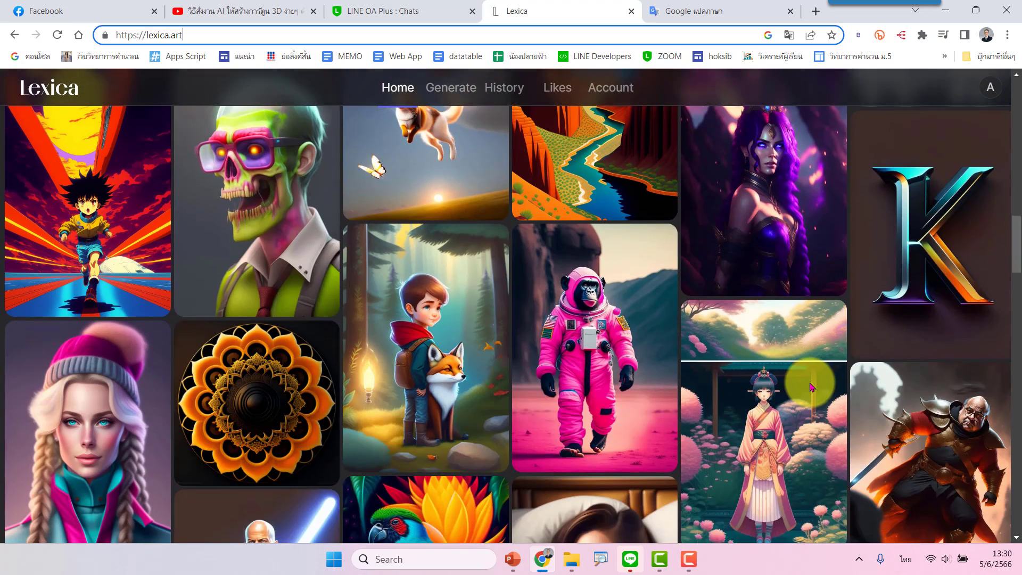
{"action": "mouse_move", "coordinate": [764, 415]}
{"action": "scroll", "coordinate": [786, 391], "scroll_direction": "up", "scroll_amount": 4}
{"action": "scroll", "coordinate": [786, 390], "scroll_direction": "up", "scroll_amount": 2}
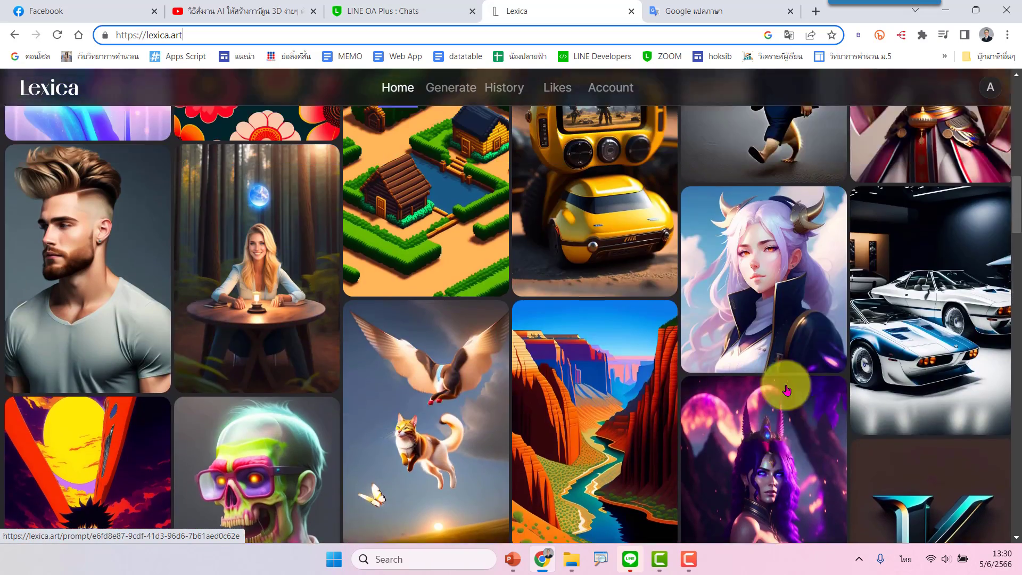
{"action": "scroll", "coordinate": [787, 390], "scroll_direction": "up", "scroll_amount": 3}
{"action": "scroll", "coordinate": [786, 390], "scroll_direction": "up", "scroll_amount": 2}
{"action": "scroll", "coordinate": [786, 390], "scroll_direction": "up", "scroll_amount": 3}
{"action": "scroll", "coordinate": [787, 390], "scroll_direction": "up", "scroll_amount": 2}
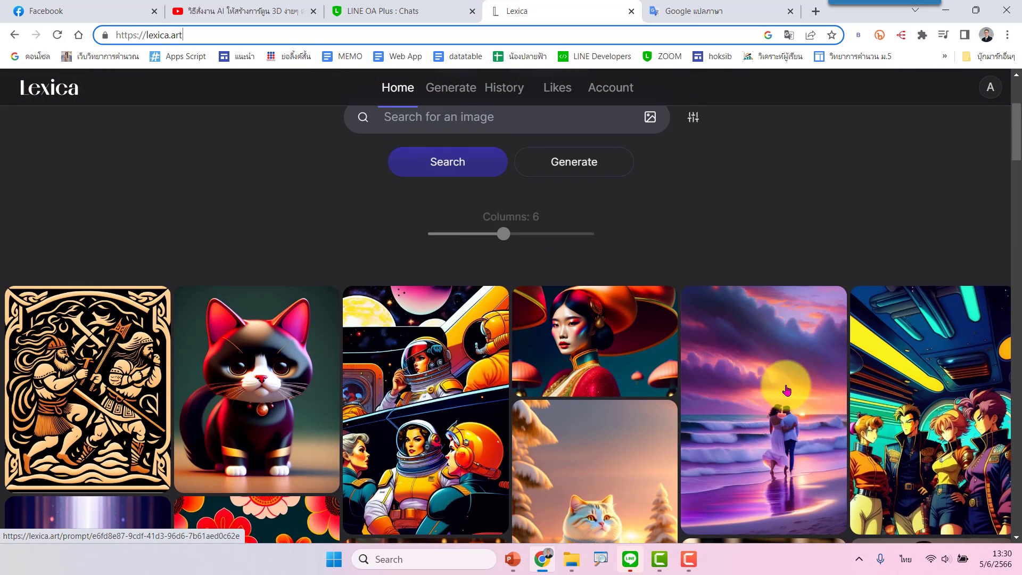
{"action": "scroll", "coordinate": [786, 390], "scroll_direction": "up", "scroll_amount": 3}
Search the gallery for 'cartoon' and scroll through the 1,931 results
{"action": "left_click", "coordinate": [423, 247]}
{"action": "type", "text": "cartoon"}
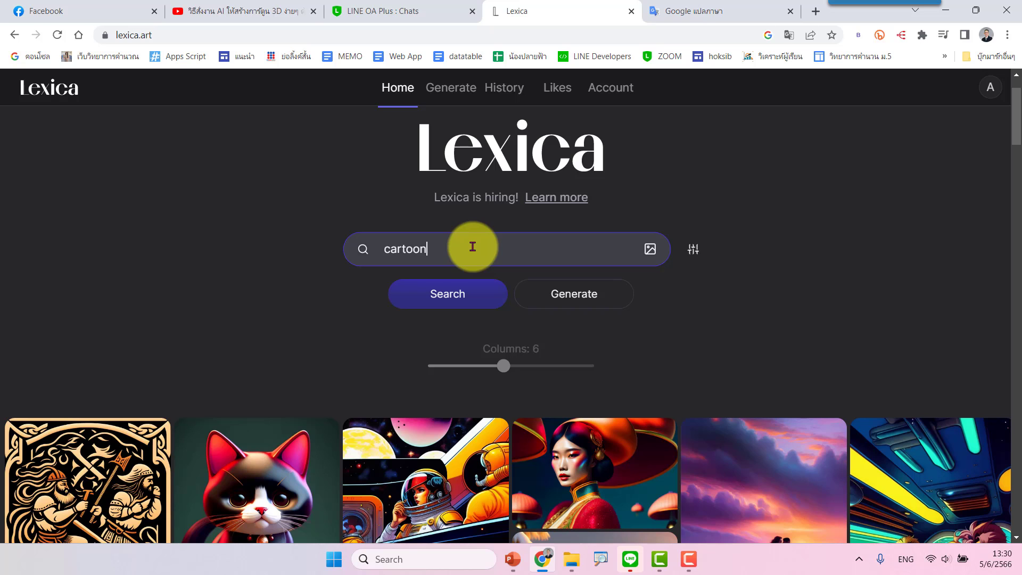
{"action": "left_click", "coordinate": [456, 289]}
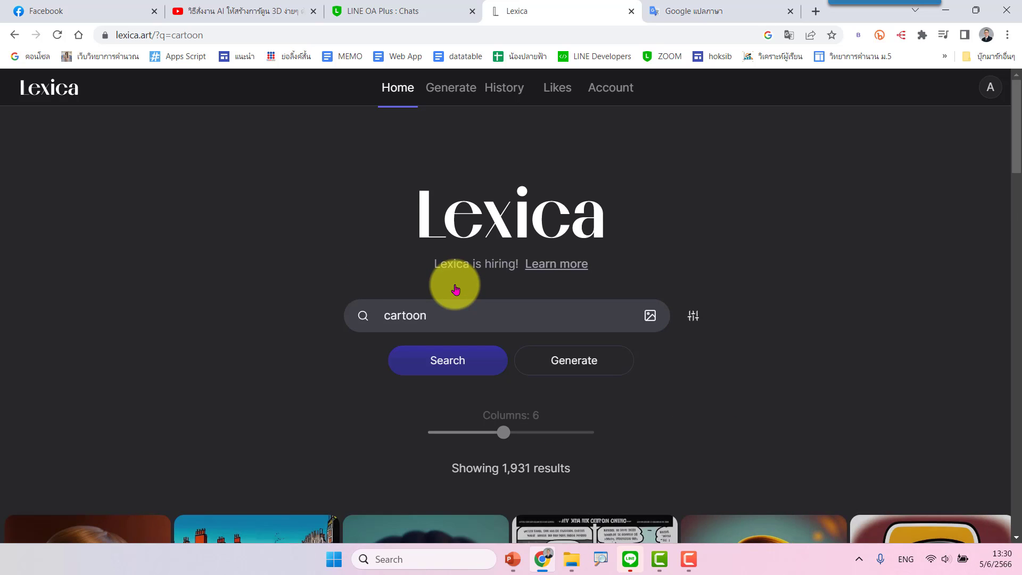
{"action": "scroll", "coordinate": [767, 339], "scroll_direction": "down", "scroll_amount": 3}
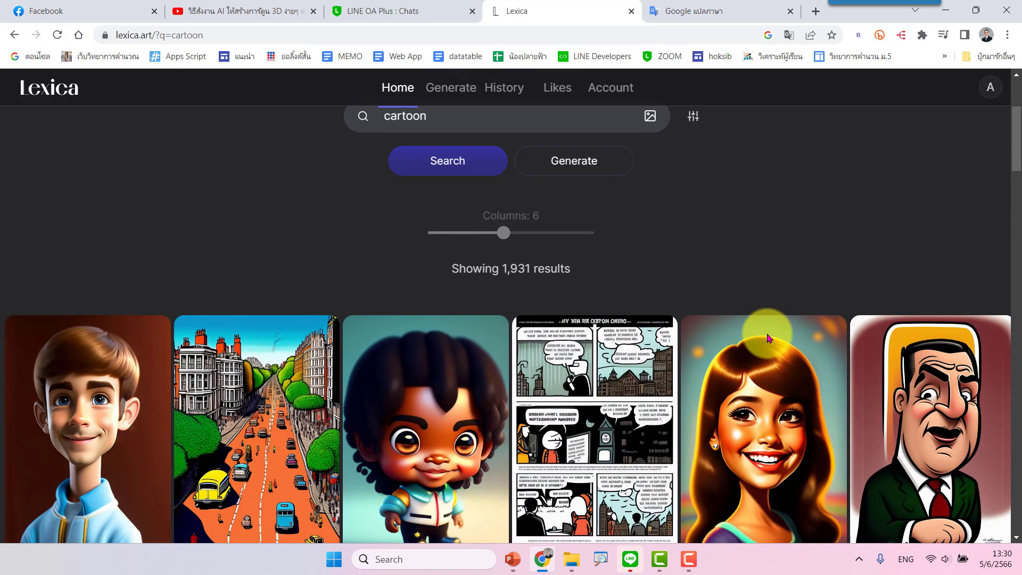
{"action": "scroll", "coordinate": [768, 338], "scroll_direction": "down", "scroll_amount": 2}
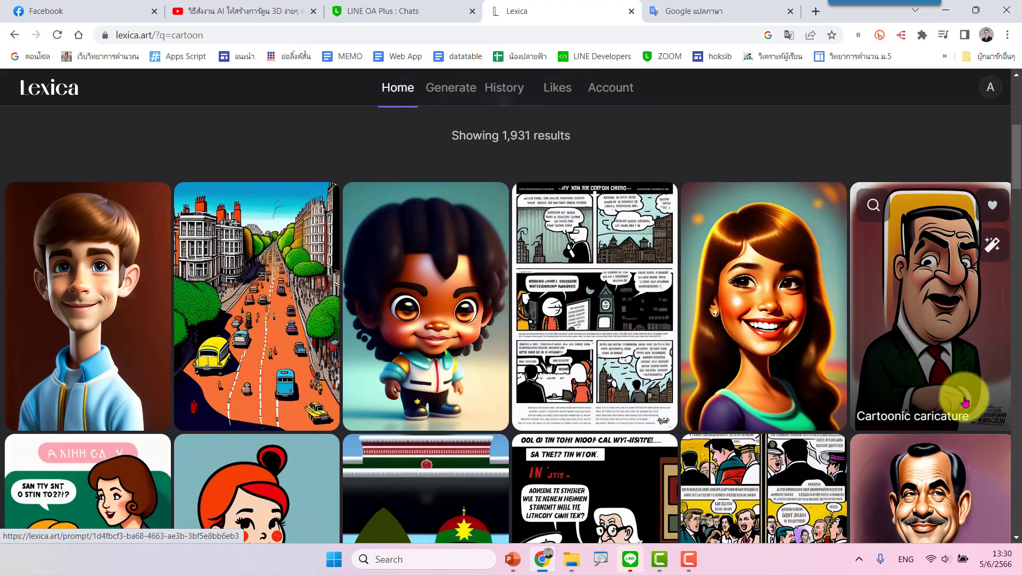
{"action": "scroll", "coordinate": [956, 394], "scroll_direction": "down", "scroll_amount": 4}
{"action": "scroll", "coordinate": [963, 402], "scroll_direction": "down", "scroll_amount": 2}
{"action": "scroll", "coordinate": [963, 402], "scroll_direction": "down", "scroll_amount": 2}
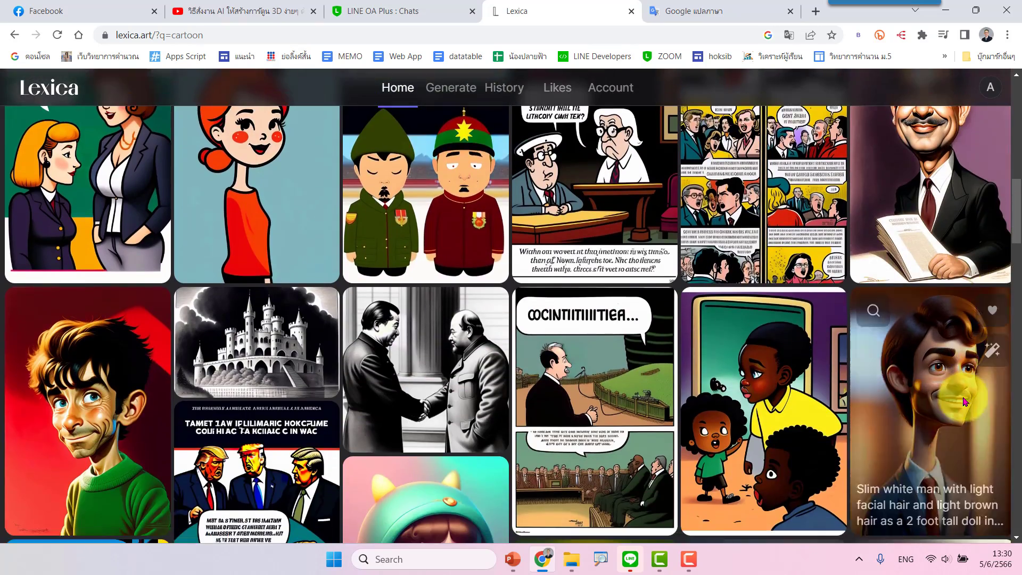
{"action": "scroll", "coordinate": [963, 402], "scroll_direction": "down", "scroll_amount": 3}
{"action": "scroll", "coordinate": [963, 402], "scroll_direction": "down", "scroll_amount": 1}
{"action": "scroll", "coordinate": [860, 442], "scroll_direction": "down", "scroll_amount": 2}
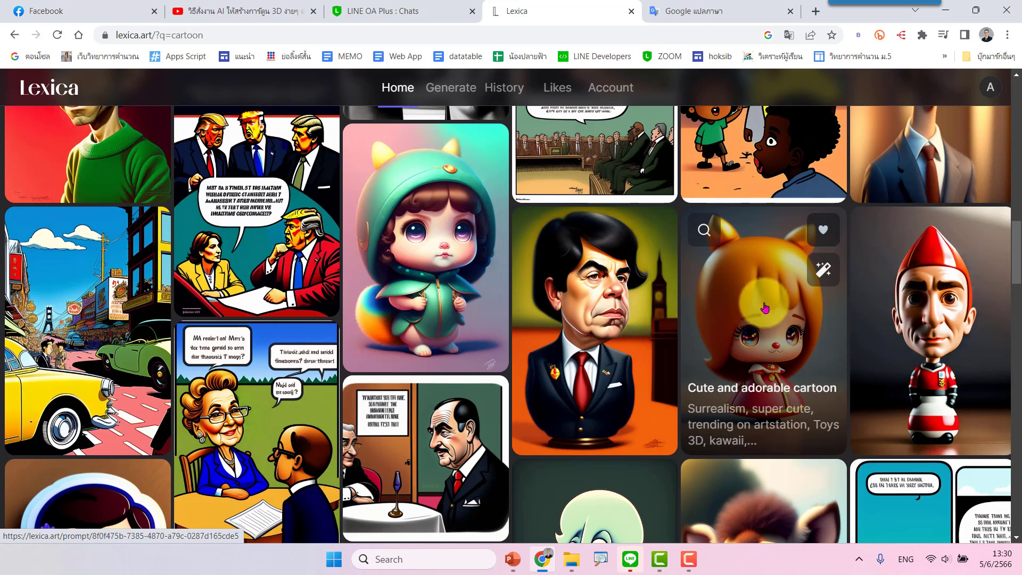
Load the cute cartoon baby rhea image's prompt into the Generate editor and select it
{"action": "left_click", "coordinate": [424, 229]}
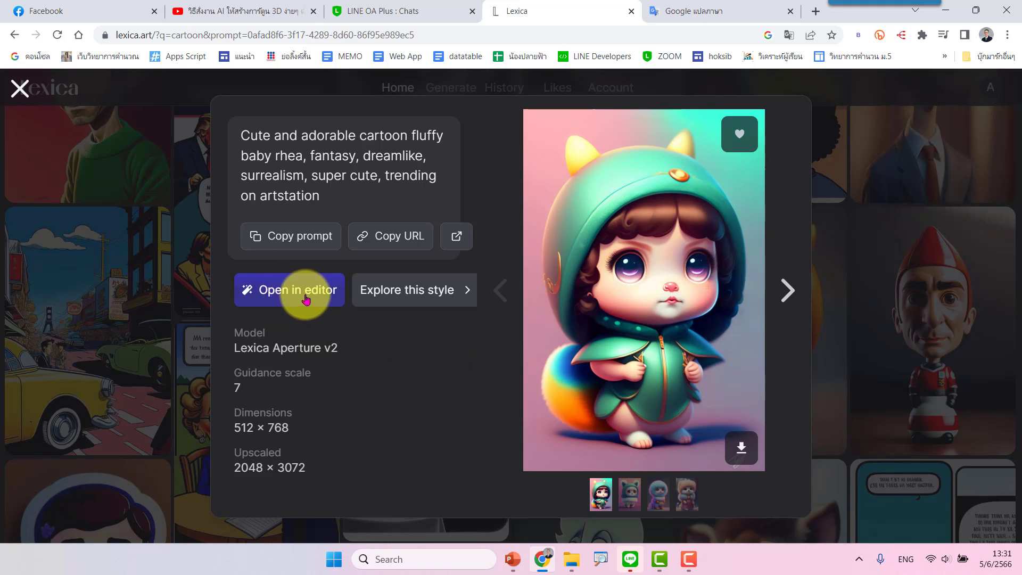
{"action": "left_click", "coordinate": [296, 302]}
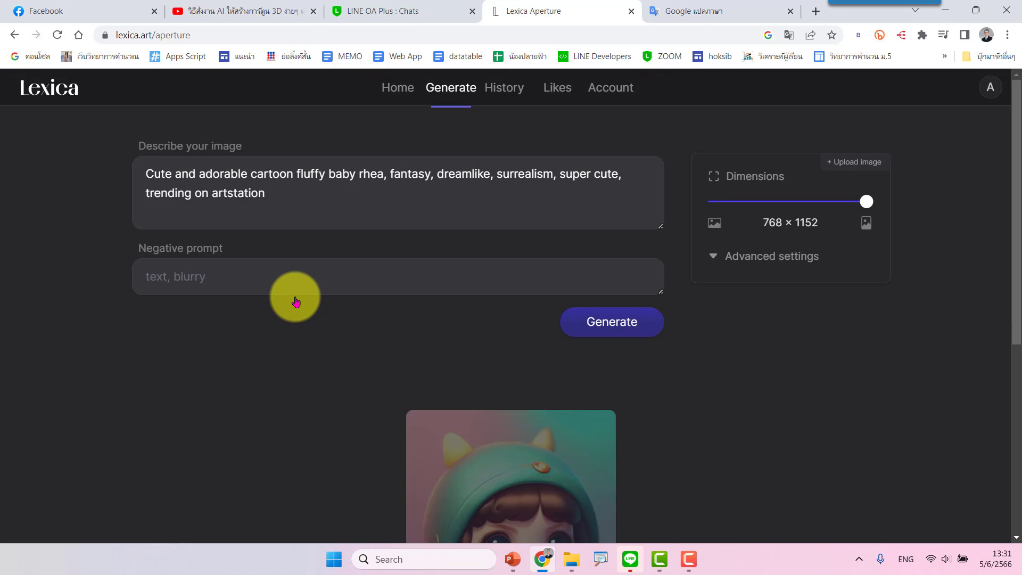
{"action": "scroll", "coordinate": [456, 367], "scroll_direction": "down", "scroll_amount": 2}
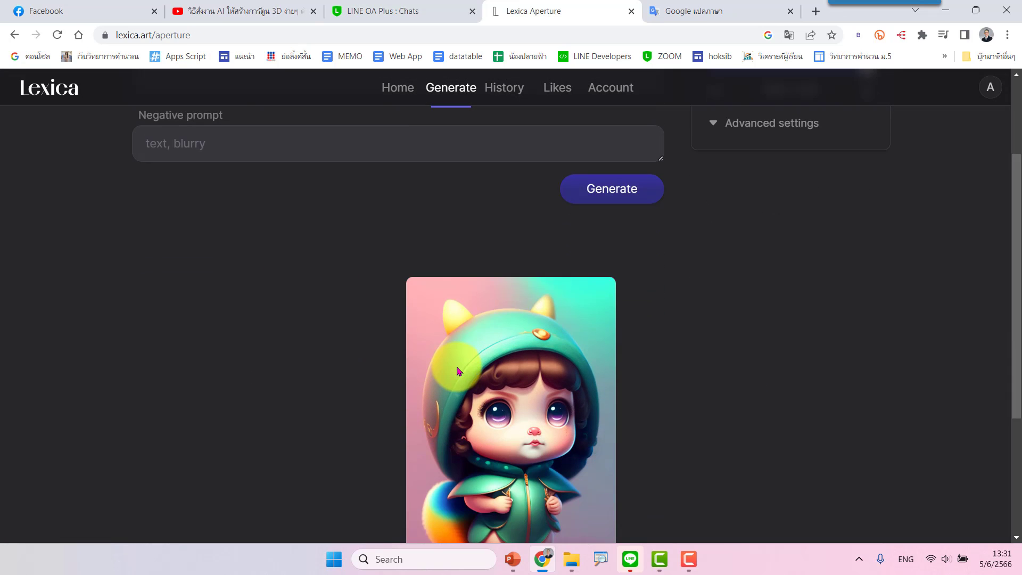
{"action": "scroll", "coordinate": [303, 404], "scroll_direction": "up", "scroll_amount": 2}
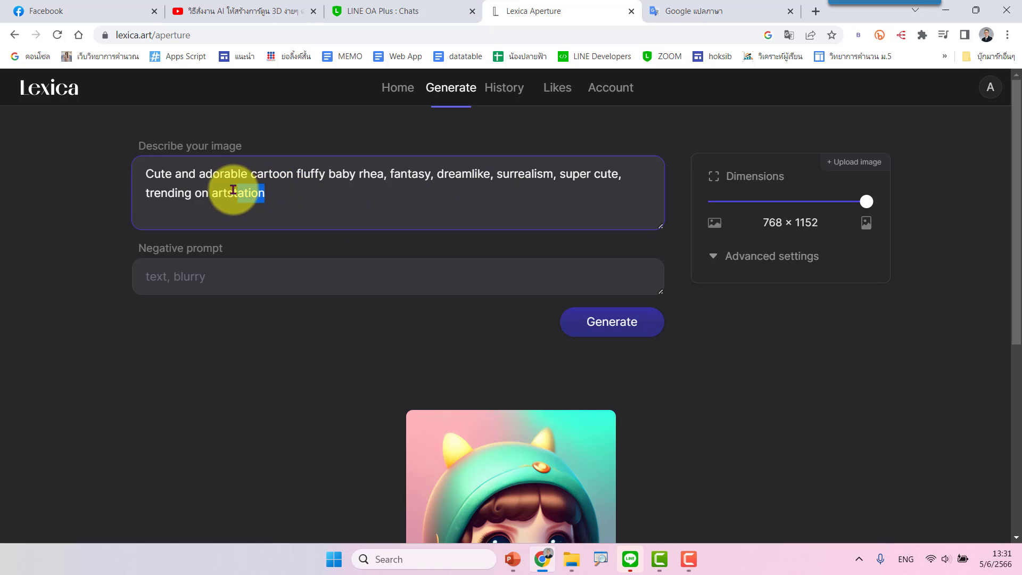
{"action": "left_click_drag", "start_coordinate": [269, 195], "coordinate": [149, 175]}
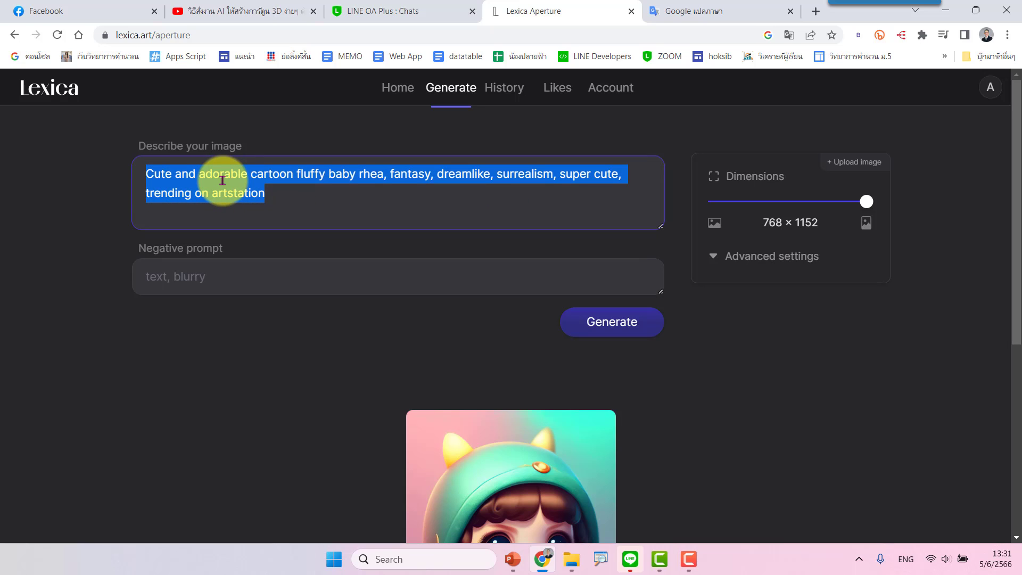
Paste the baby rhea prompt into Google Translate as the source text
{"action": "left_click", "coordinate": [734, 10]}
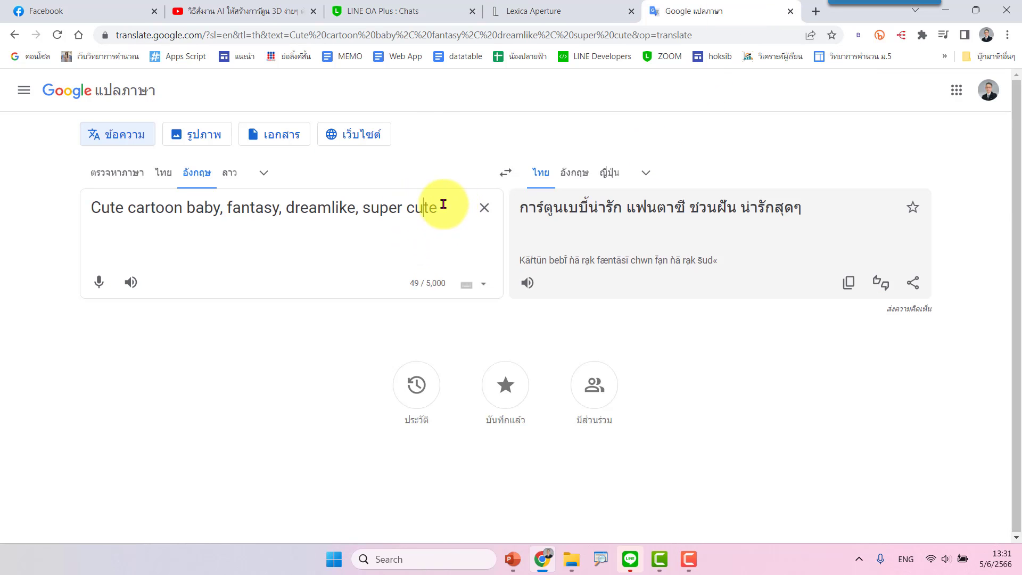
{"action": "left_click_drag", "start_coordinate": [440, 208], "coordinate": [89, 208]}
{"action": "type", "text": "Cute and adorable cartoon fluffy baby rhea, fantasy, dreamlike, surrealism, super cute, trending on artstation"}
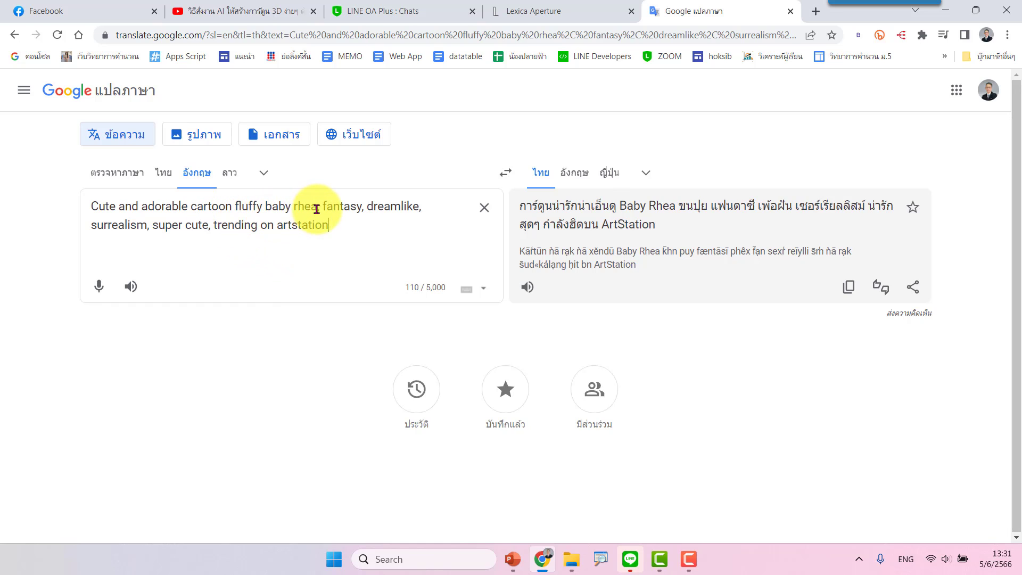
{"action": "key", "text": "ctrl+a"}
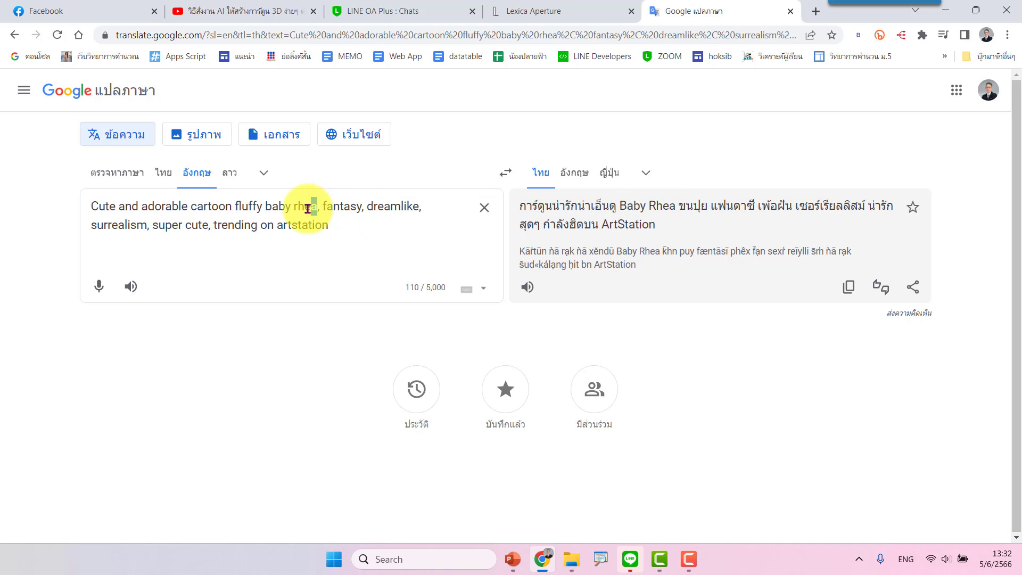
Delete 'fluffy baby rhea' and 'trending on artstation', then select the shortened prompt
{"action": "left_click_drag", "start_coordinate": [308, 209], "coordinate": [295, 208]}
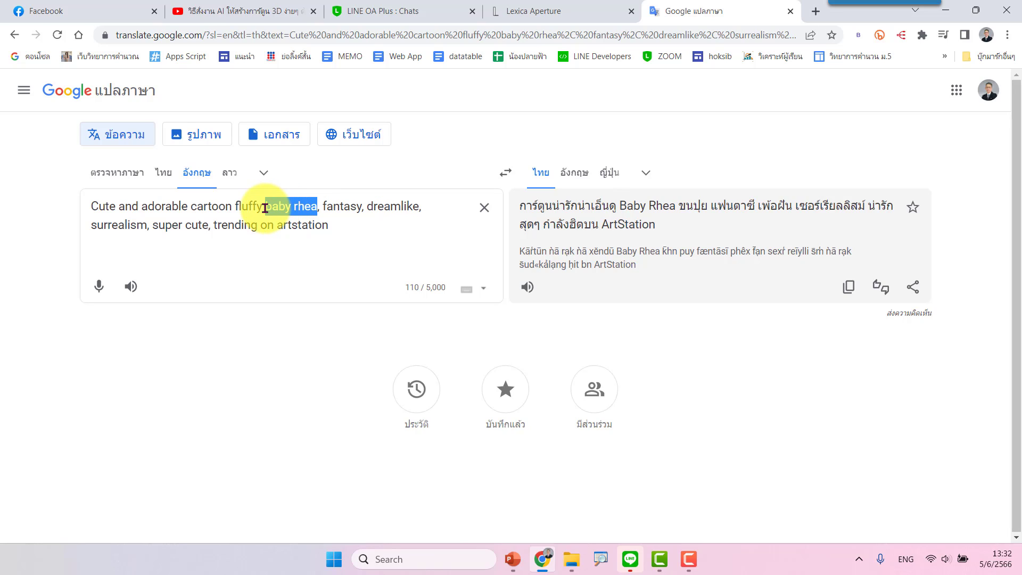
{"action": "left_click_drag", "start_coordinate": [265, 208], "coordinate": [239, 209]}
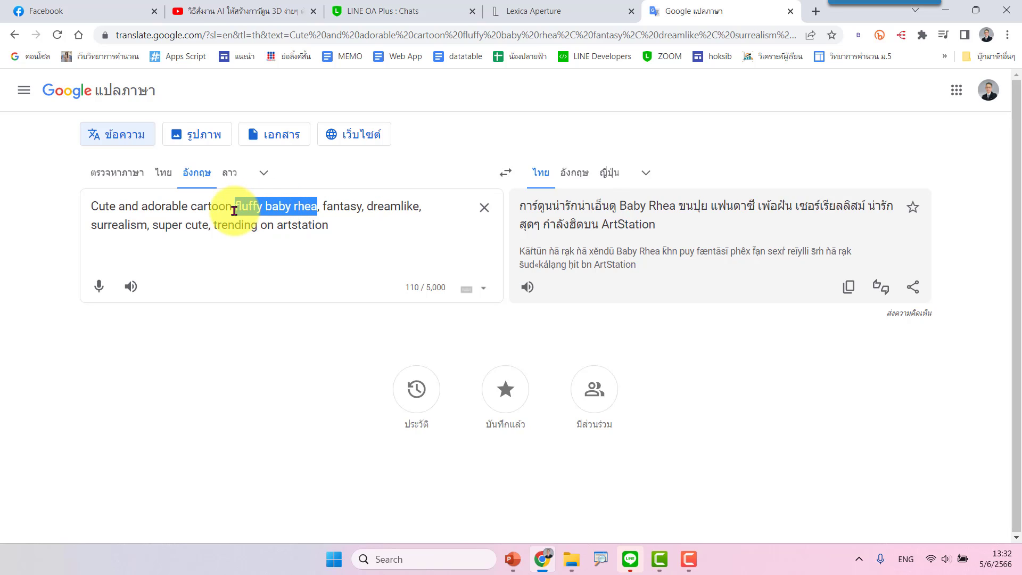
{"action": "key", "text": "BackSpace"}
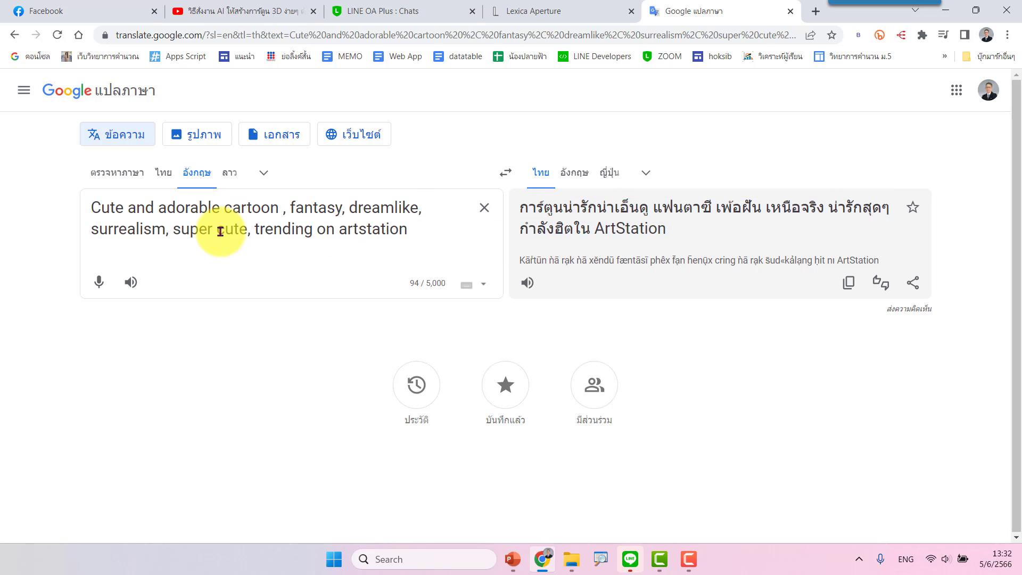
{"action": "left_click_drag", "start_coordinate": [407, 229], "coordinate": [263, 226]}
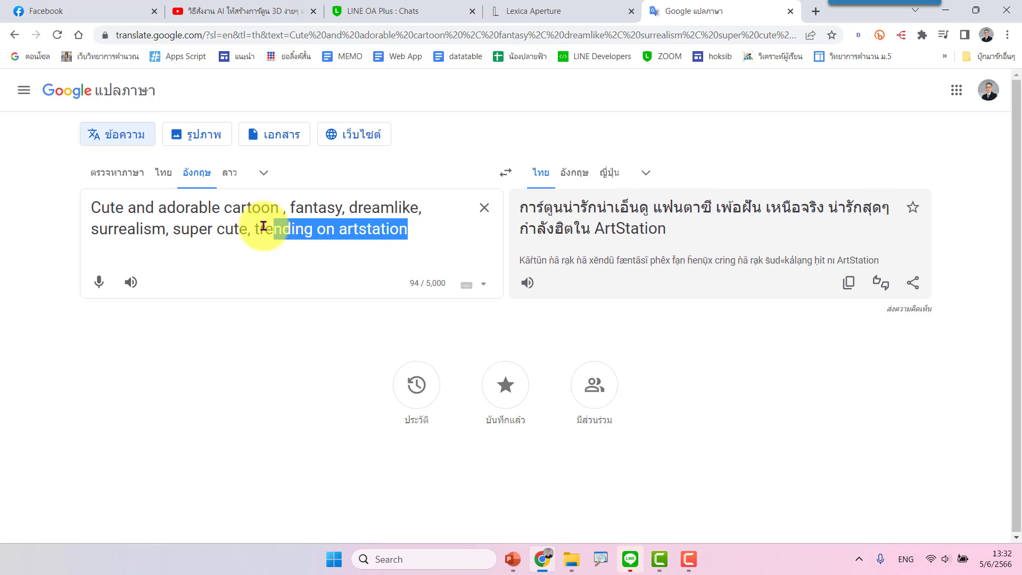
{"action": "key", "text": "BackSpace"}
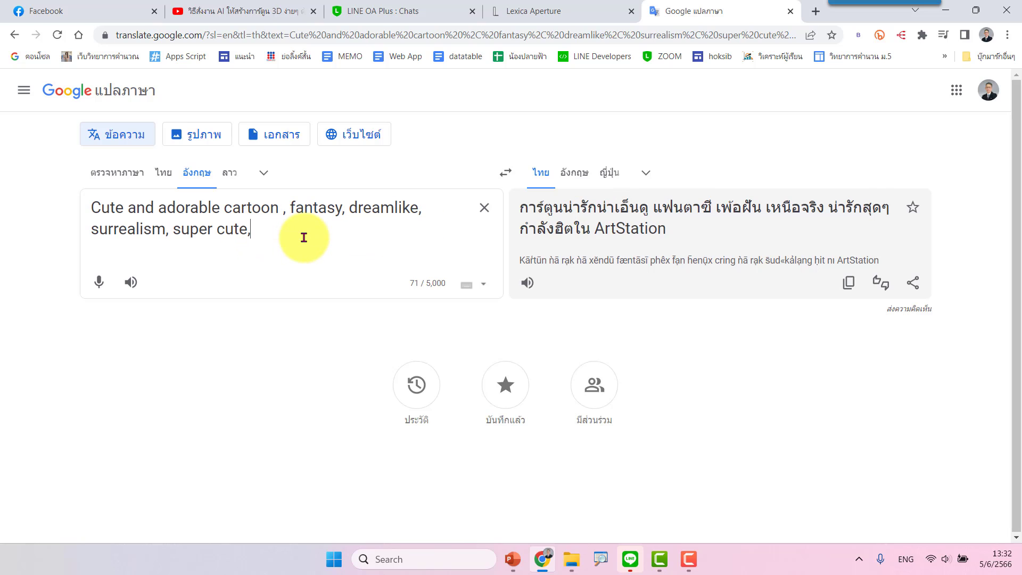
{"action": "key", "text": "BackSpace"}
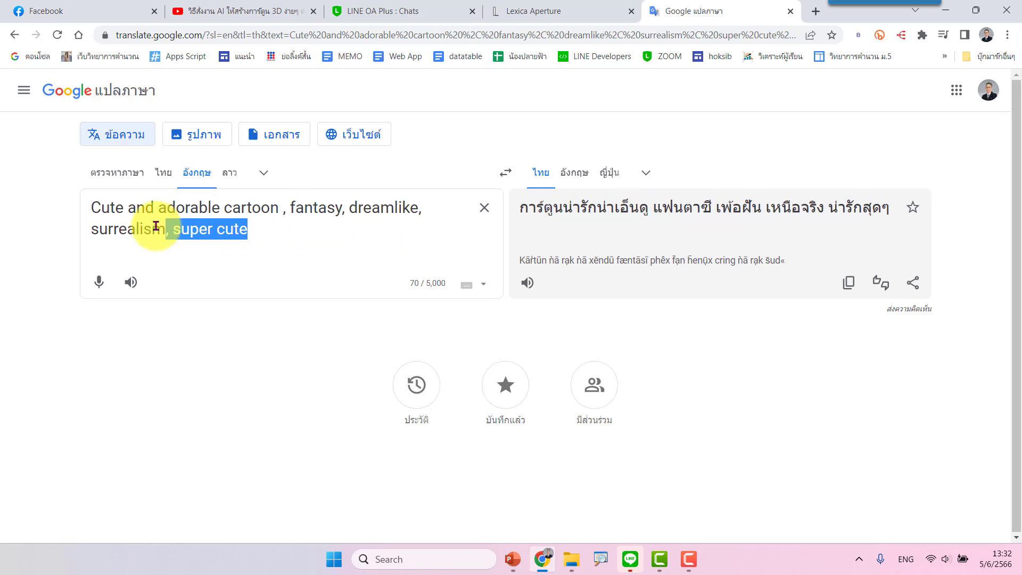
{"action": "left_click_drag", "start_coordinate": [286, 226], "coordinate": [89, 205]}
{"action": "key", "text": "ctrl+c"}
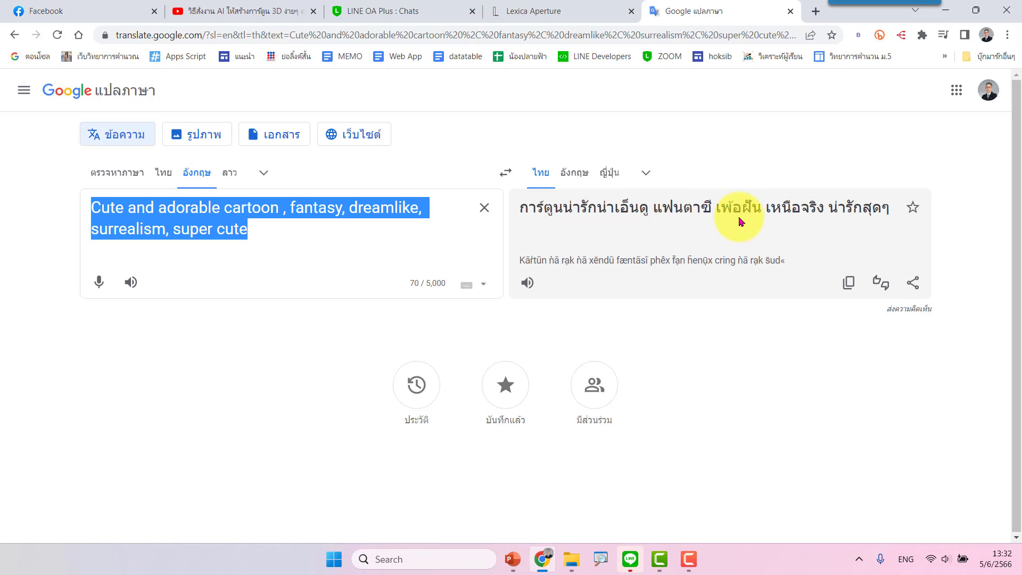
{"action": "left_click", "coordinate": [514, 11]}
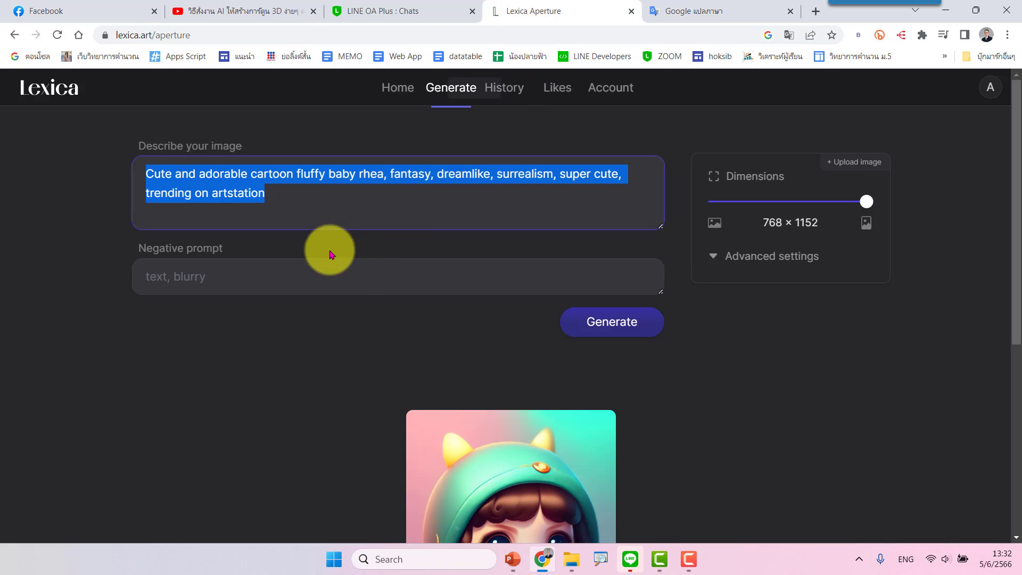
Replace the Lexica prompt with the shortened 'Cute and adorable cartoon' text and generate two images
{"action": "left_click", "coordinate": [367, 213]}
{"action": "left_click_drag", "start_coordinate": [261, 193], "coordinate": [134, 165]}
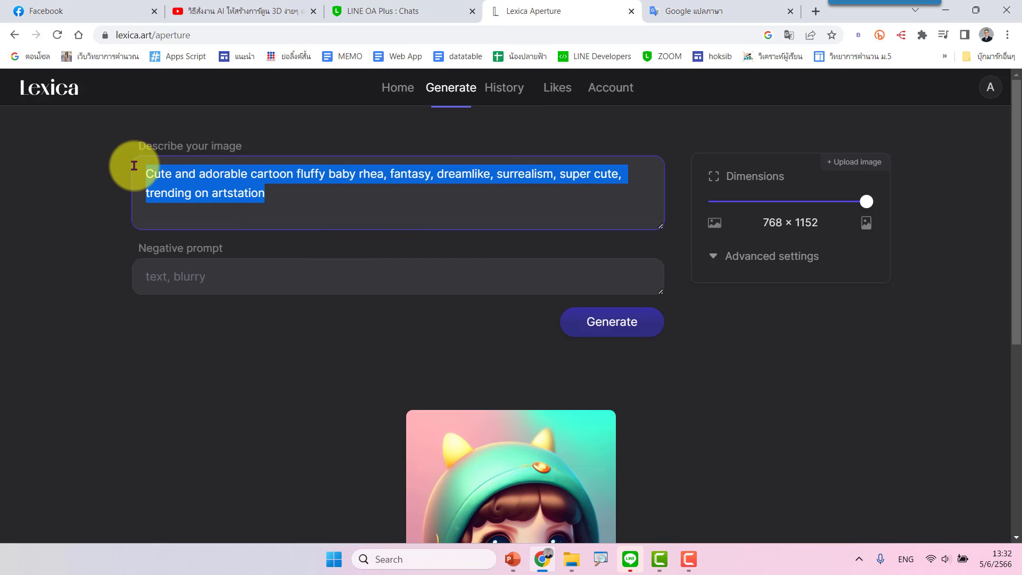
{"action": "key", "text": "BackSpace"}
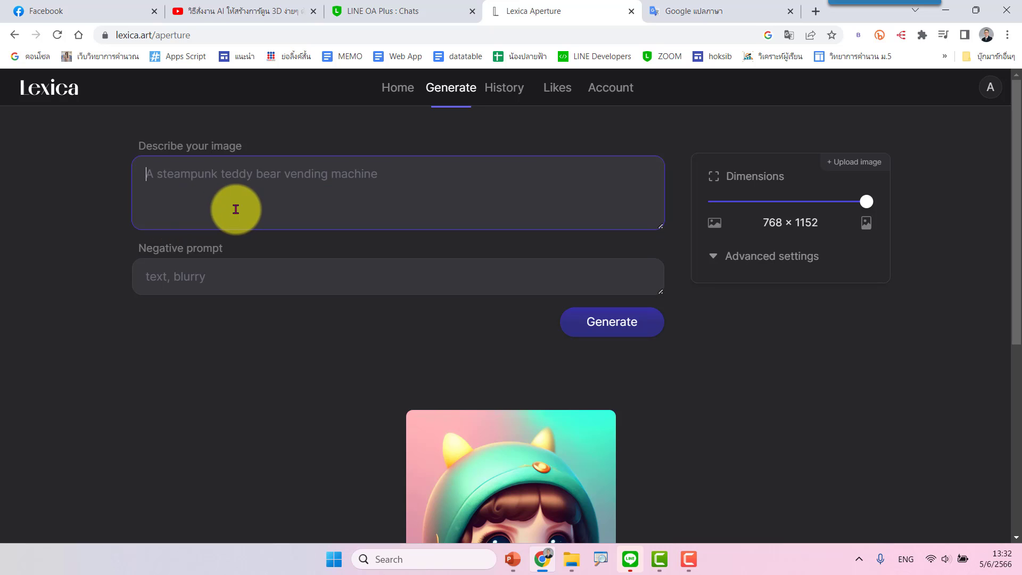
{"action": "key", "text": "ctrl+v"}
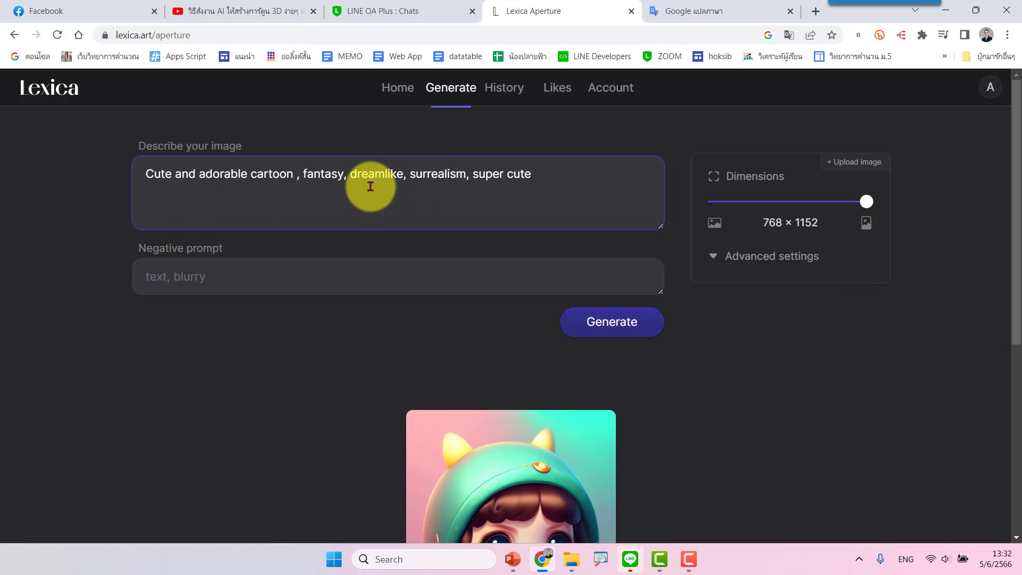
{"action": "left_click", "coordinate": [610, 321]}
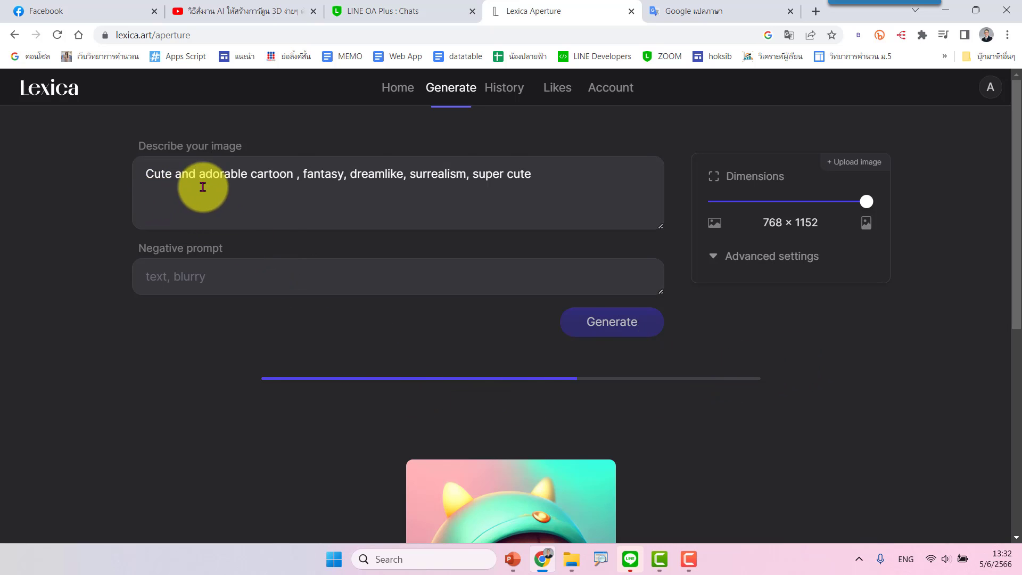
{"action": "scroll", "coordinate": [834, 350], "scroll_direction": "down", "scroll_amount": 2}
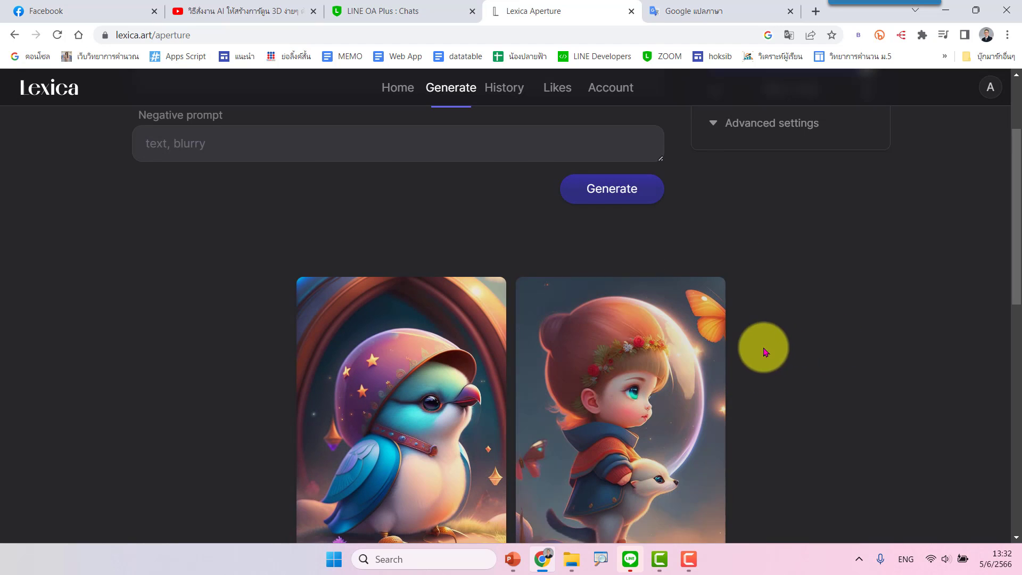
{"action": "scroll", "coordinate": [838, 330], "scroll_direction": "down", "scroll_amount": 2}
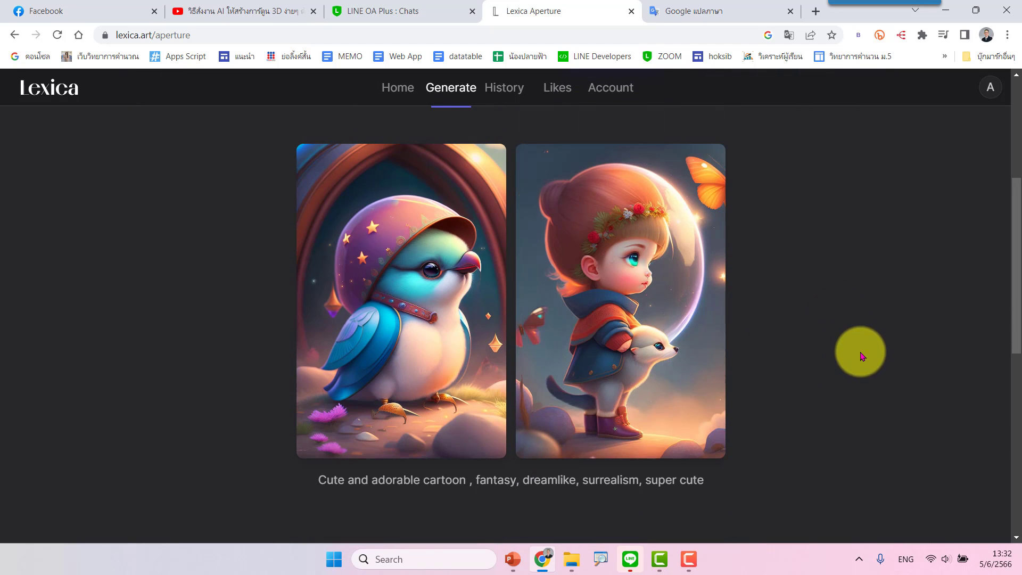
{"action": "mouse_move", "coordinate": [621, 375]}
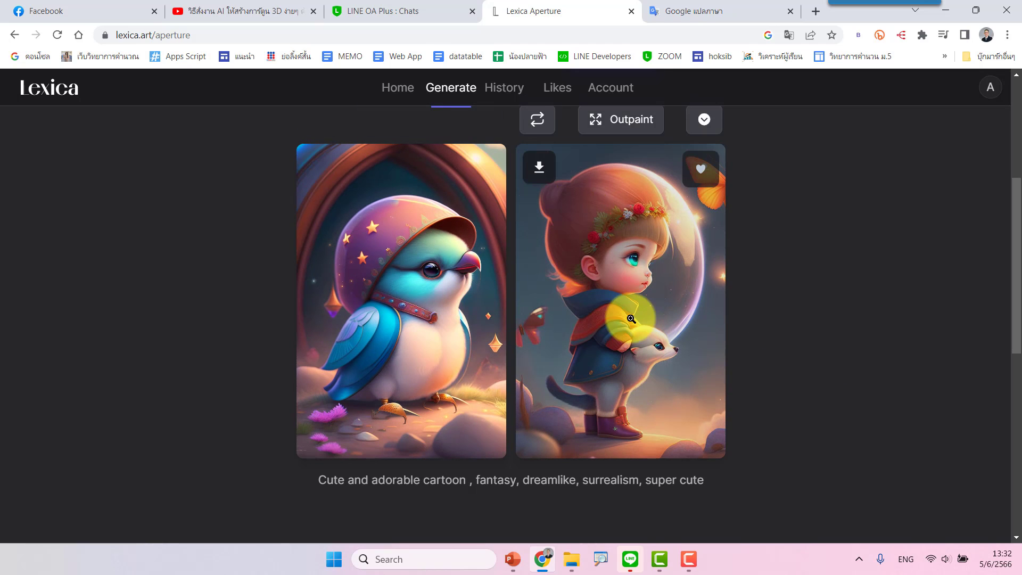
Load the wavy-haired man's gallery prompt from the home page into the editor and select it
{"action": "left_click", "coordinate": [399, 89]}
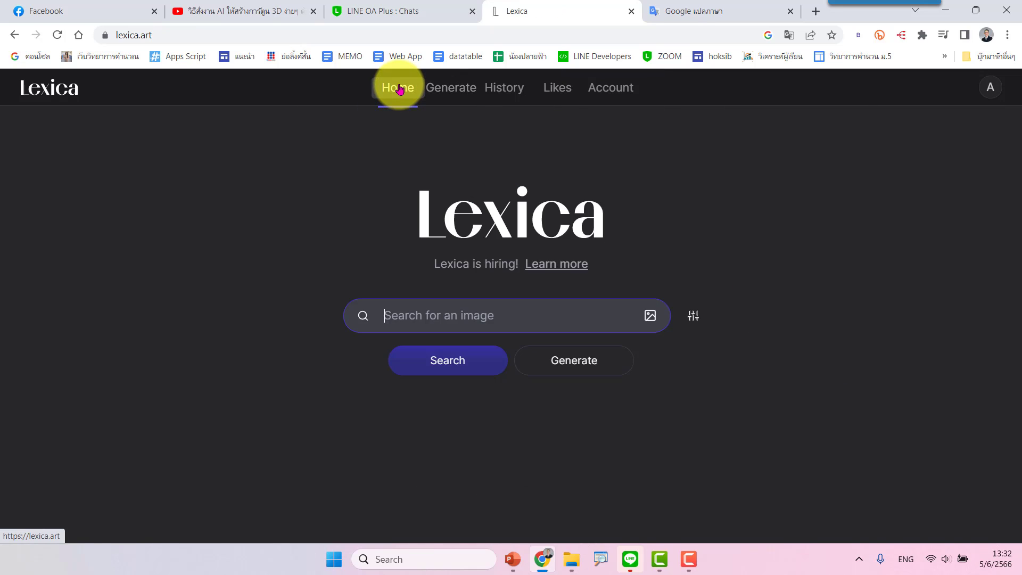
{"action": "scroll", "coordinate": [630, 447], "scroll_direction": "down", "scroll_amount": 5}
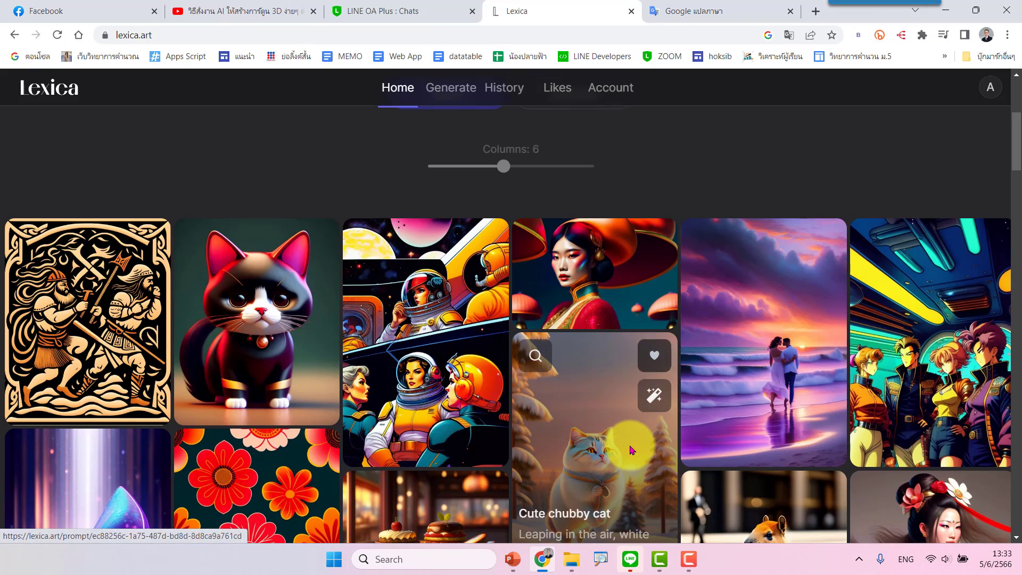
{"action": "scroll", "coordinate": [630, 450], "scroll_direction": "down", "scroll_amount": 4}
{"action": "scroll", "coordinate": [630, 450], "scroll_direction": "down", "scroll_amount": 2}
{"action": "scroll", "coordinate": [630, 450], "scroll_direction": "down", "scroll_amount": 5}
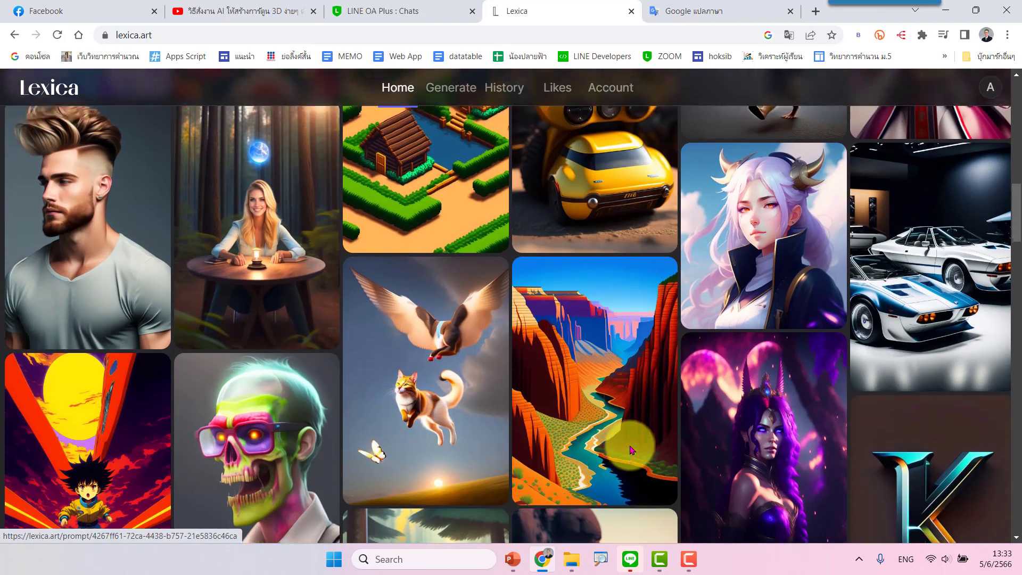
{"action": "left_click", "coordinate": [72, 215]}
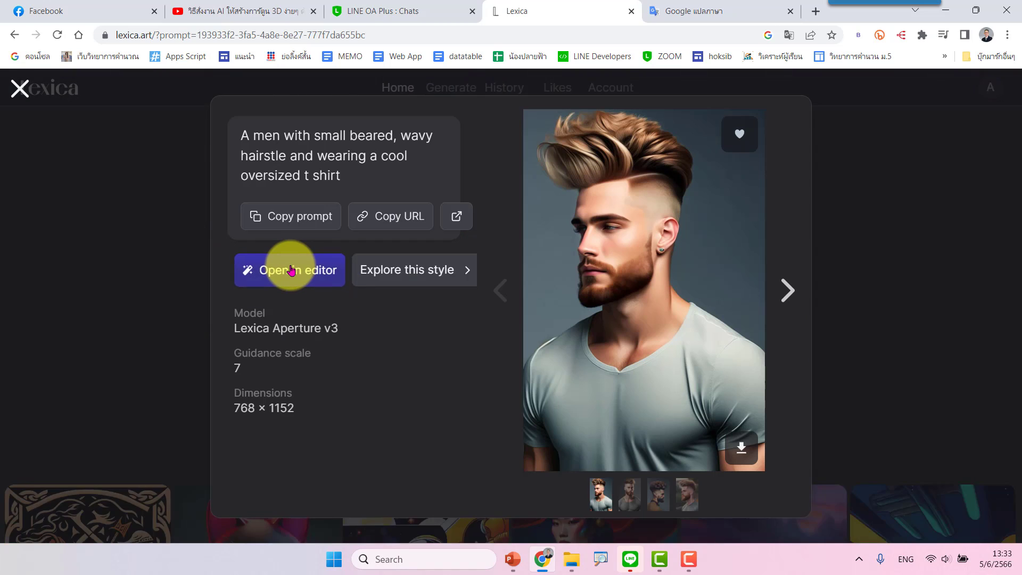
{"action": "left_click", "coordinate": [291, 271]}
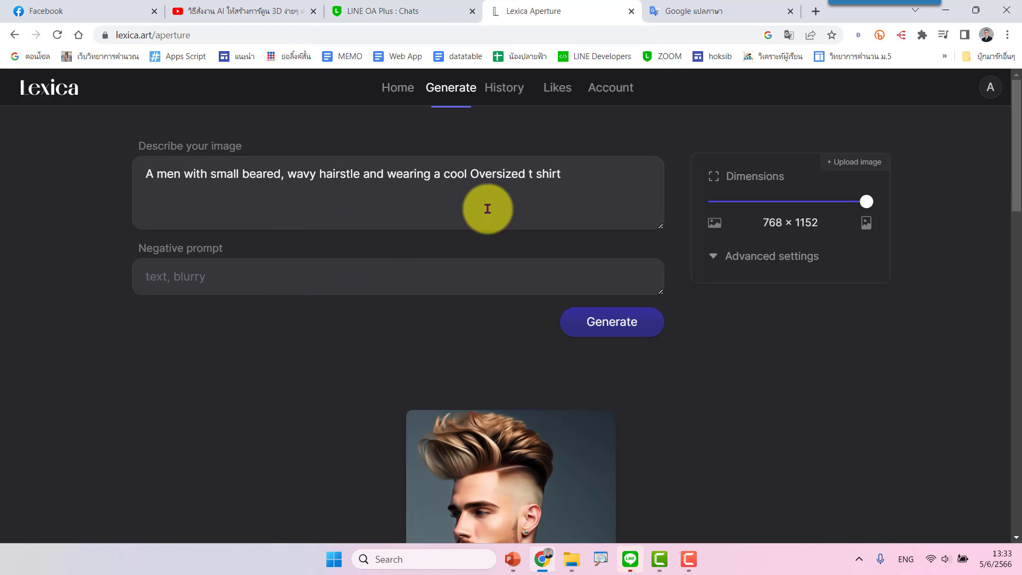
{"action": "left_click_drag", "start_coordinate": [586, 175], "coordinate": [143, 175]}
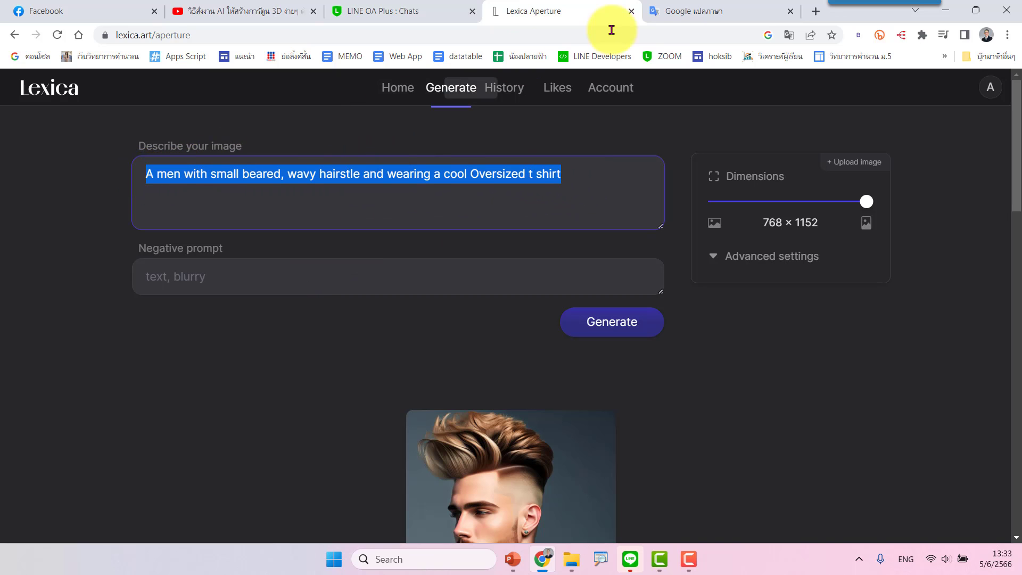
Paste the hairstyle prompt into Google Translate and view its Thai translation
{"action": "left_click", "coordinate": [693, 11]}
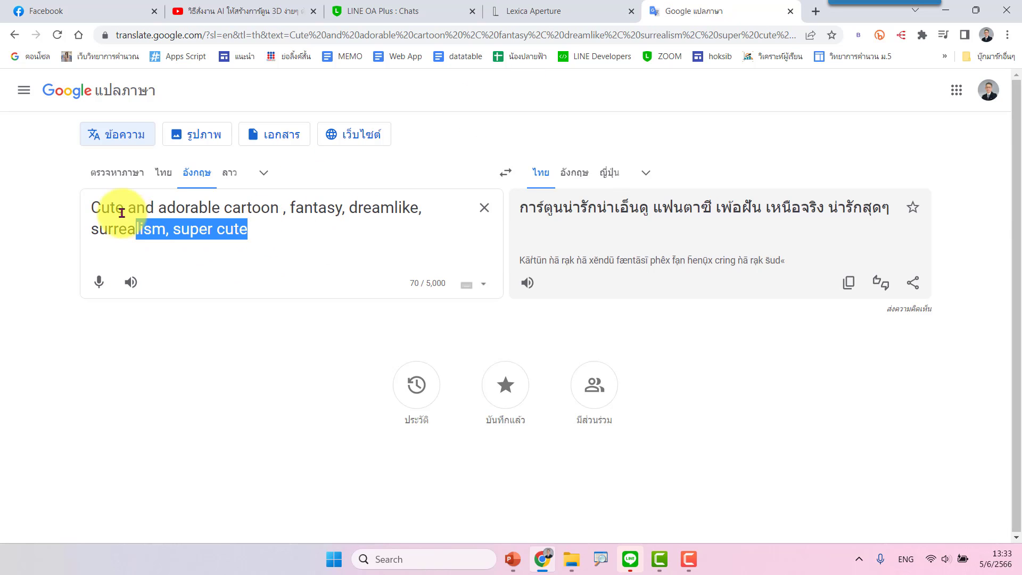
{"action": "left_click_drag", "start_coordinate": [265, 226], "coordinate": [90, 208]}
{"action": "type", "text": "A men with small beared, wavy hairstle and wearing a cool Oversized t shirt"}
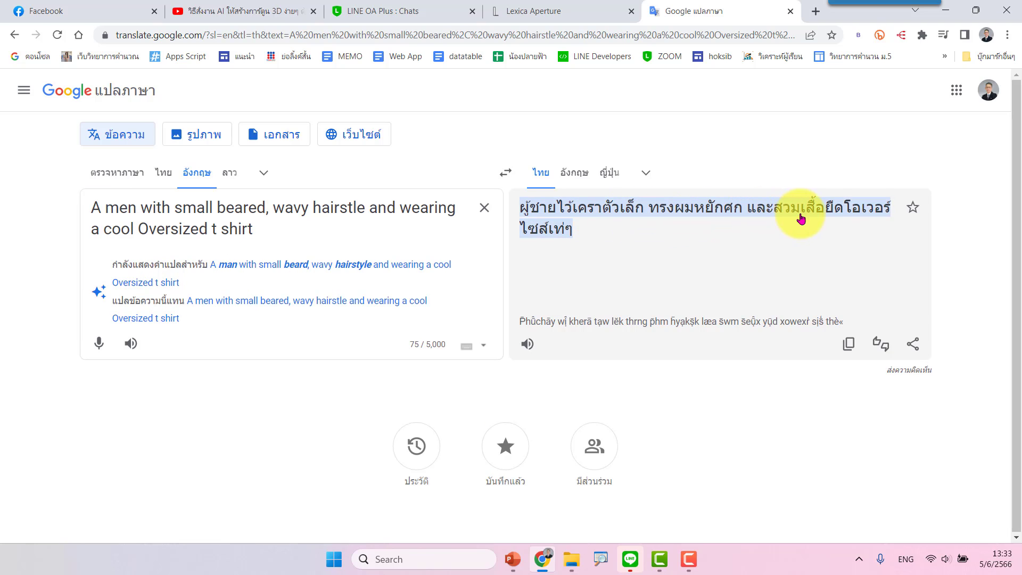
{"action": "triple_click", "coordinate": [566, 234]}
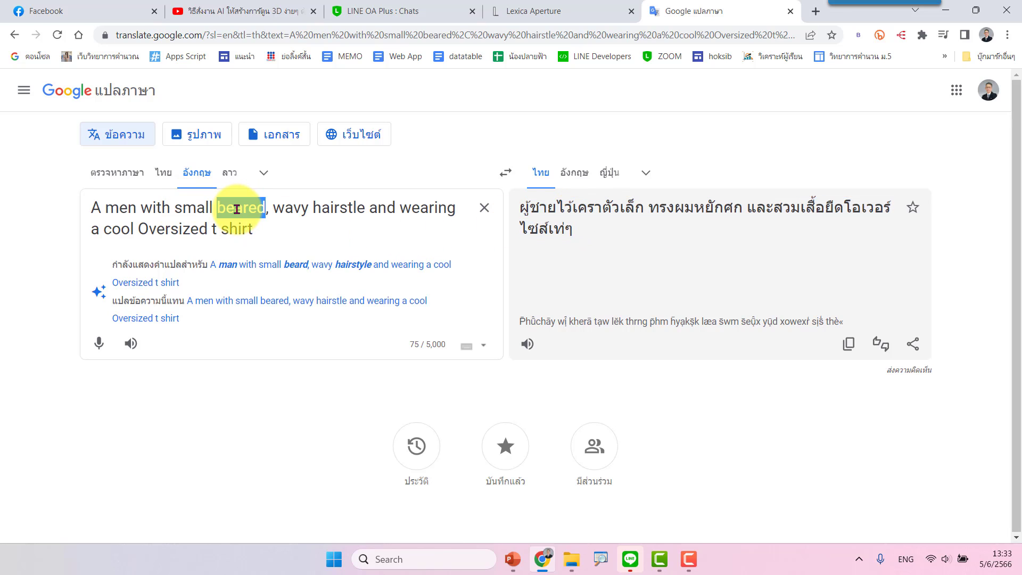
Delete 'with small beared' and select the trimmed 'A men , wavy hairstle…' prompt
{"action": "key", "text": "BackSpace"}
{"action": "key", "text": "BackSpace"}
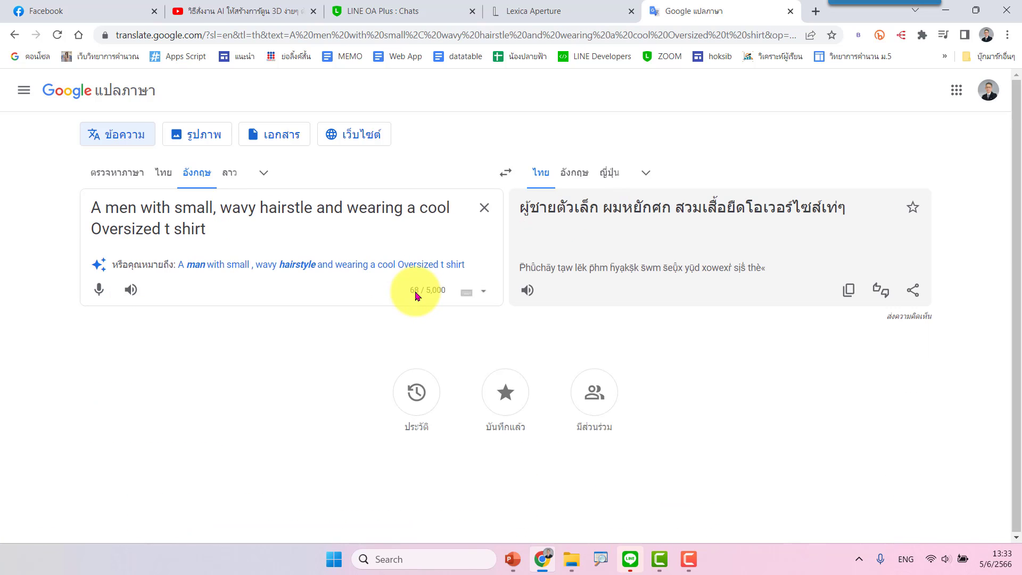
{"action": "key", "text": "BackSpace"}
{"action": "key", "text": "BackSpace"}
{"action": "key", "text": "BackSpace"}
{"action": "key", "text": "BackSpace"}
{"action": "key", "text": "BackSpace"}
{"action": "key", "text": "BackSpace"}
{"action": "key", "text": "BackSpace"}
{"action": "key", "text": "BackSpace"}
{"action": "key", "text": "BackSpace"}
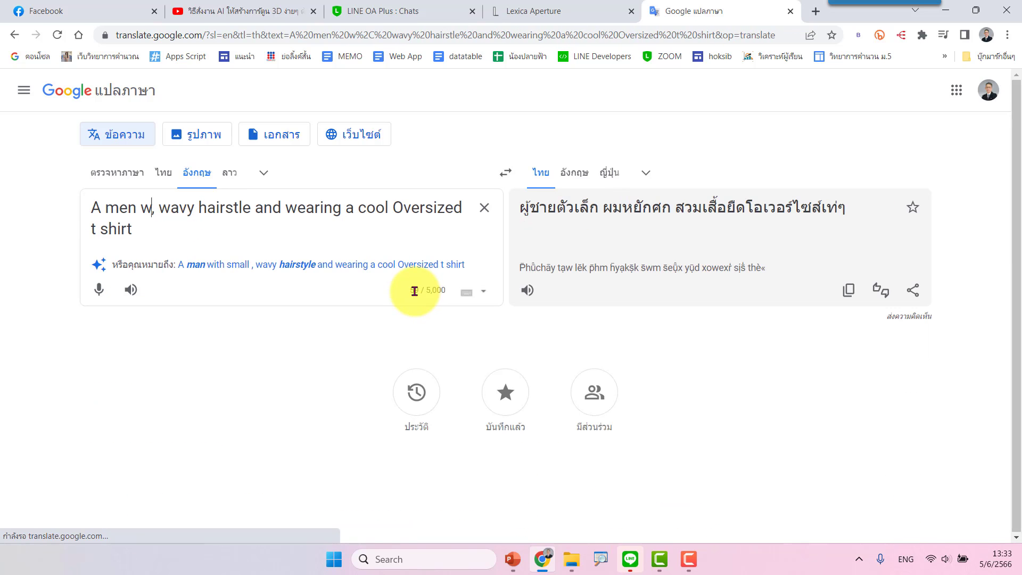
{"action": "key", "text": "BackSpace"}
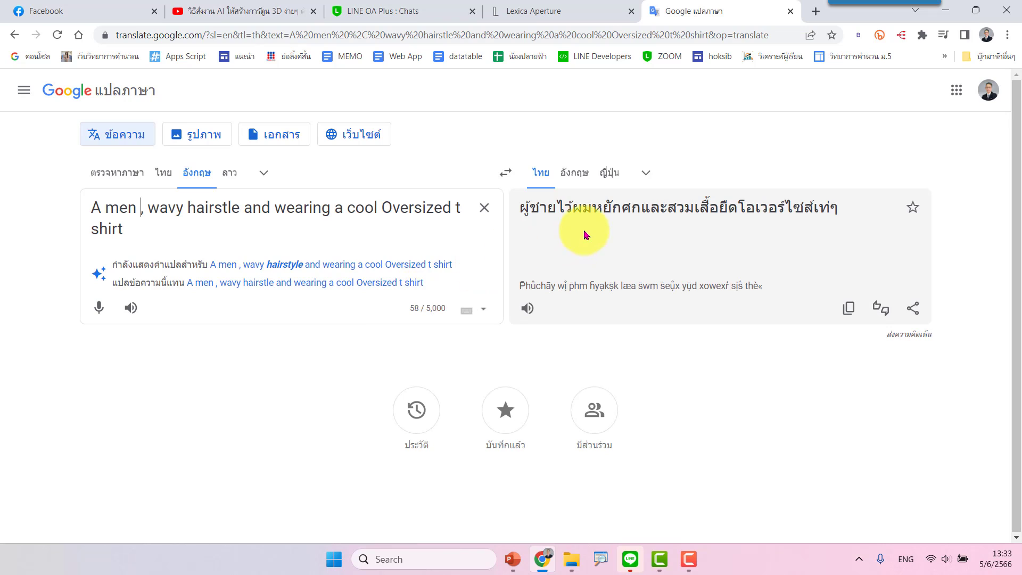
{"action": "triple_click", "coordinate": [742, 216]}
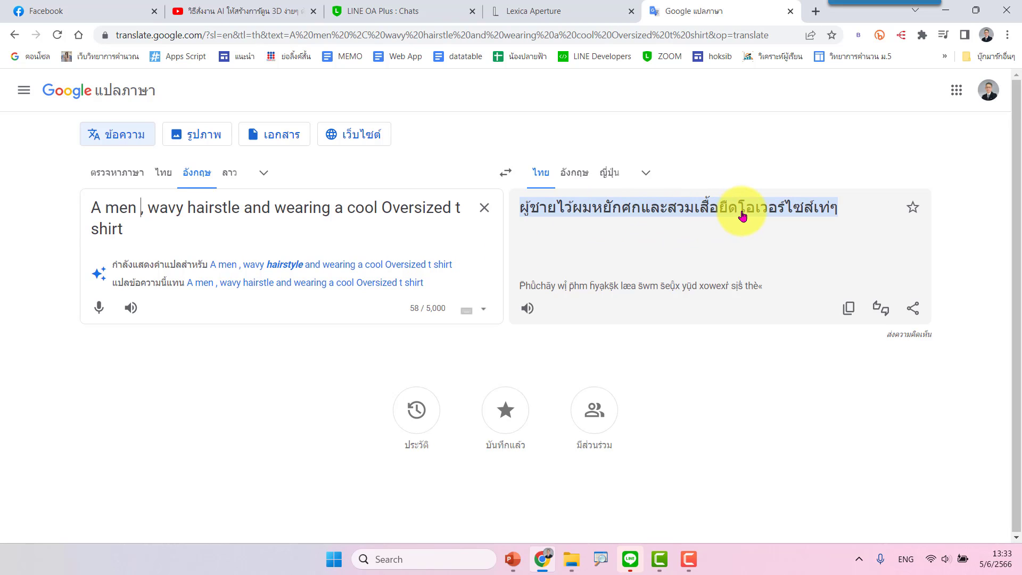
{"action": "left_click_drag", "start_coordinate": [133, 226], "coordinate": [75, 208]}
{"action": "key", "text": "ctrl+c"}
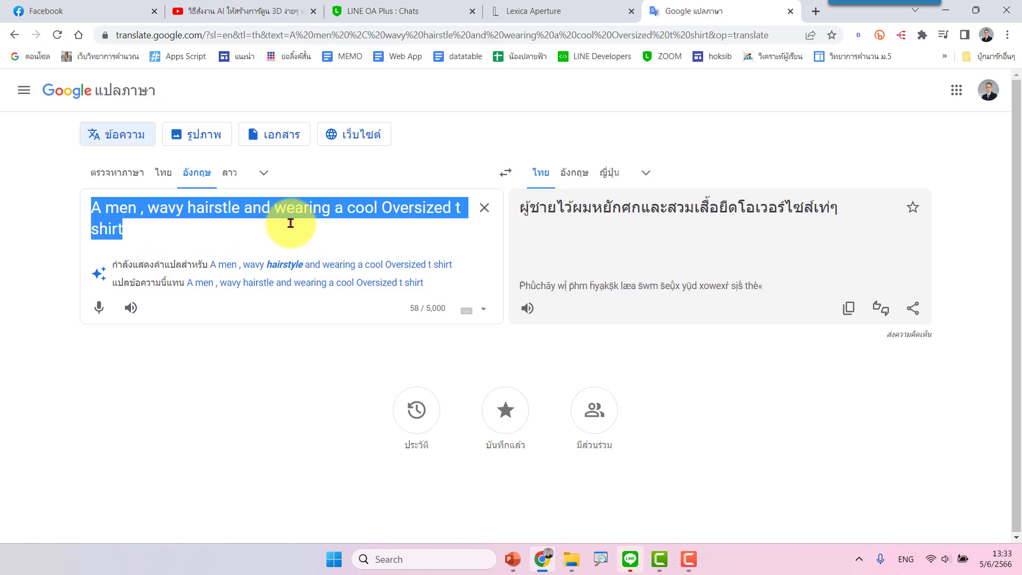
{"action": "left_click", "coordinate": [568, 7]}
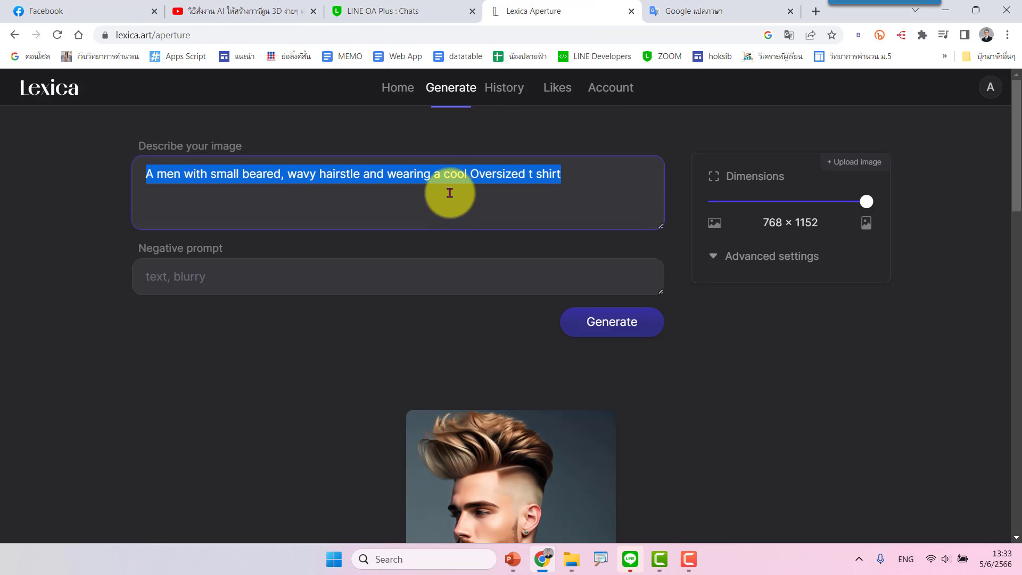
Replace the Lexica prompt with the trimmed hairstyle text and generate four portraits
{"action": "left_click_drag", "start_coordinate": [593, 178], "coordinate": [451, 174]}
{"action": "left_click_drag", "start_coordinate": [378, 170], "coordinate": [126, 171]}
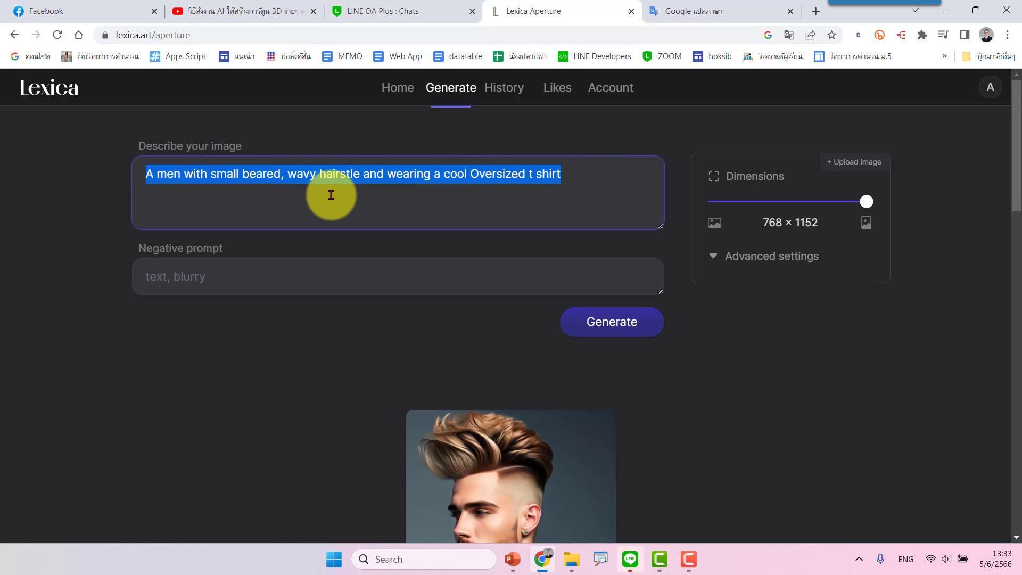
{"action": "key", "text": "ctrl+v"}
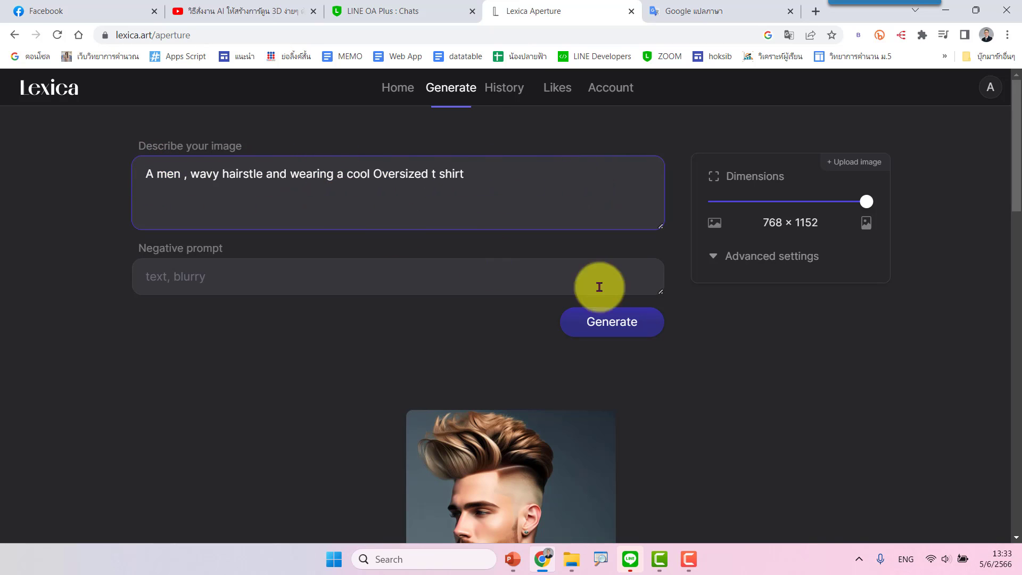
{"action": "left_click", "coordinate": [633, 321]}
{"action": "scroll", "coordinate": [744, 377], "scroll_direction": "down", "scroll_amount": 4}
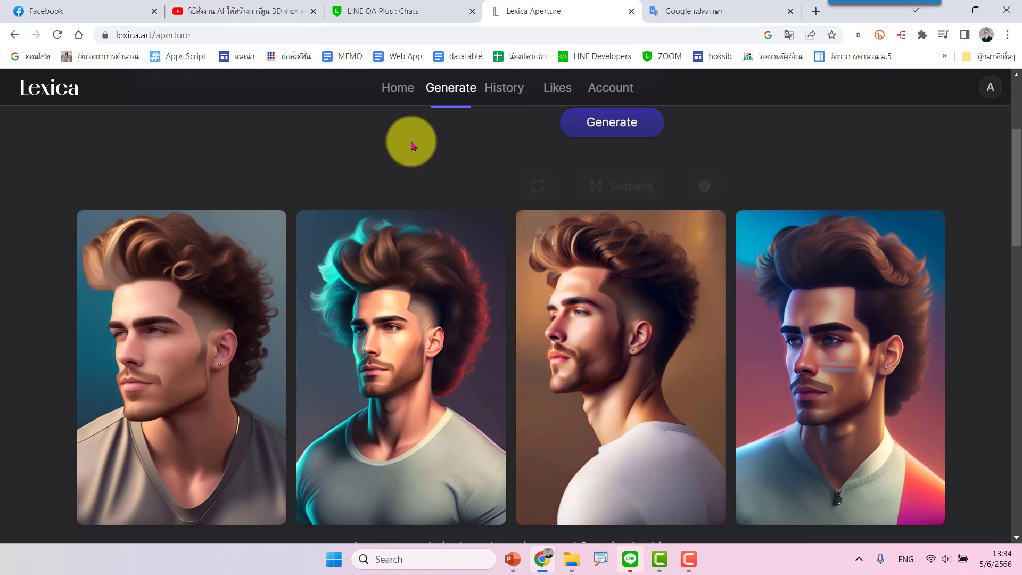
Enlarge the third generated portrait, then download it
{"action": "left_click", "coordinate": [604, 360]}
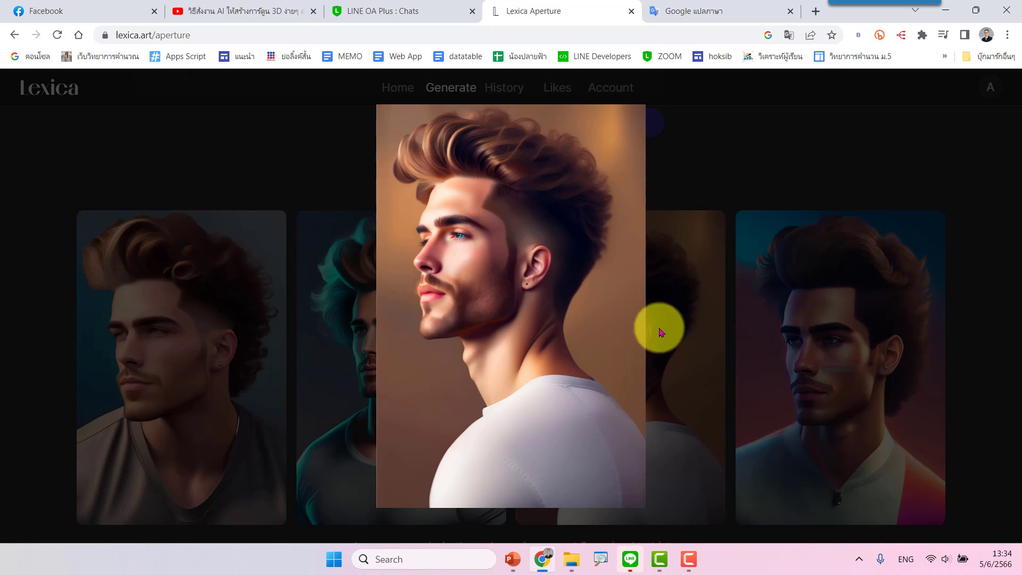
{"action": "left_click", "coordinate": [726, 177]}
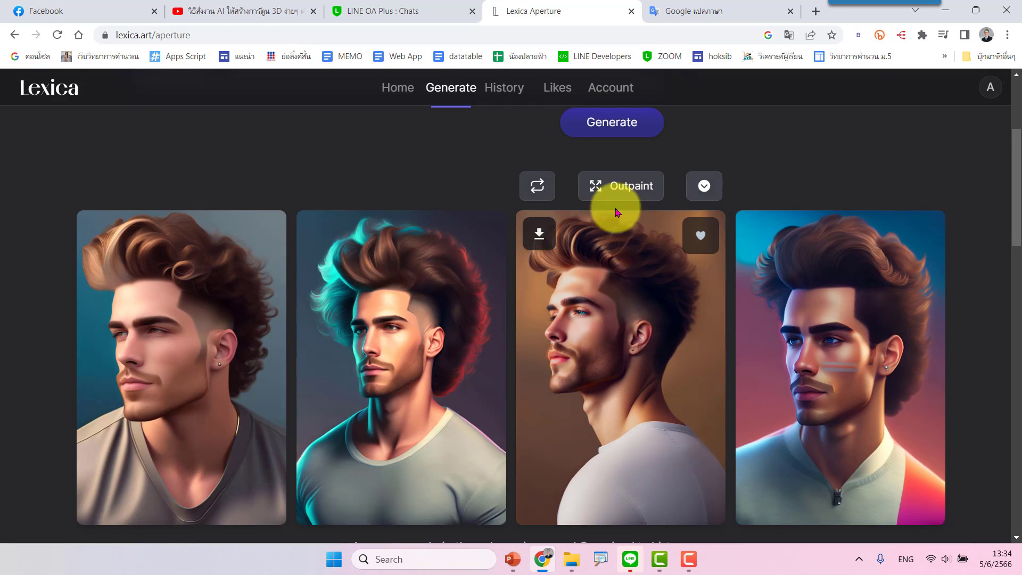
{"action": "left_click", "coordinate": [544, 238]}
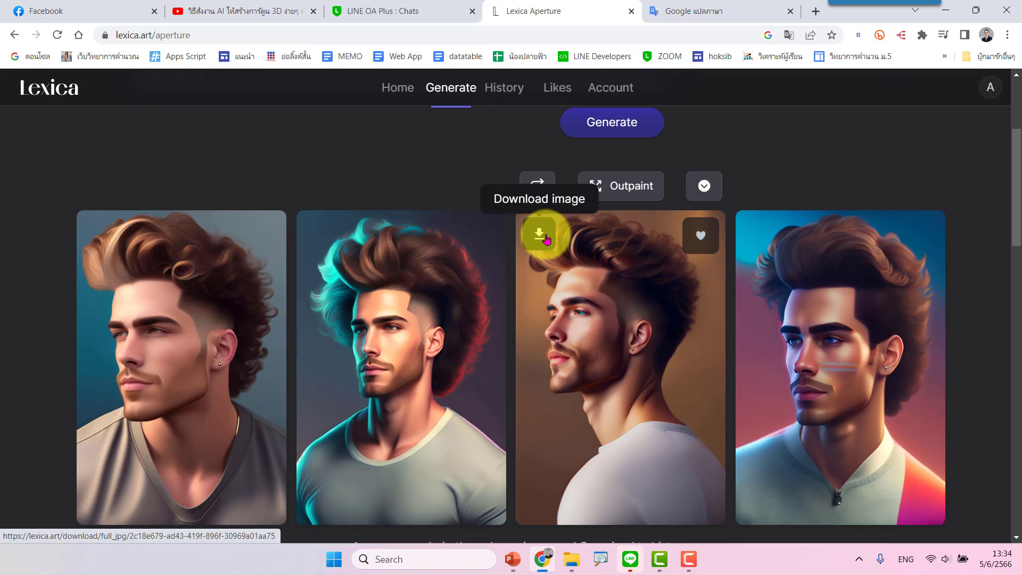
Search the Lexica gallery for 'cartoon student' and scroll through the results
{"action": "left_click", "coordinate": [396, 88]}
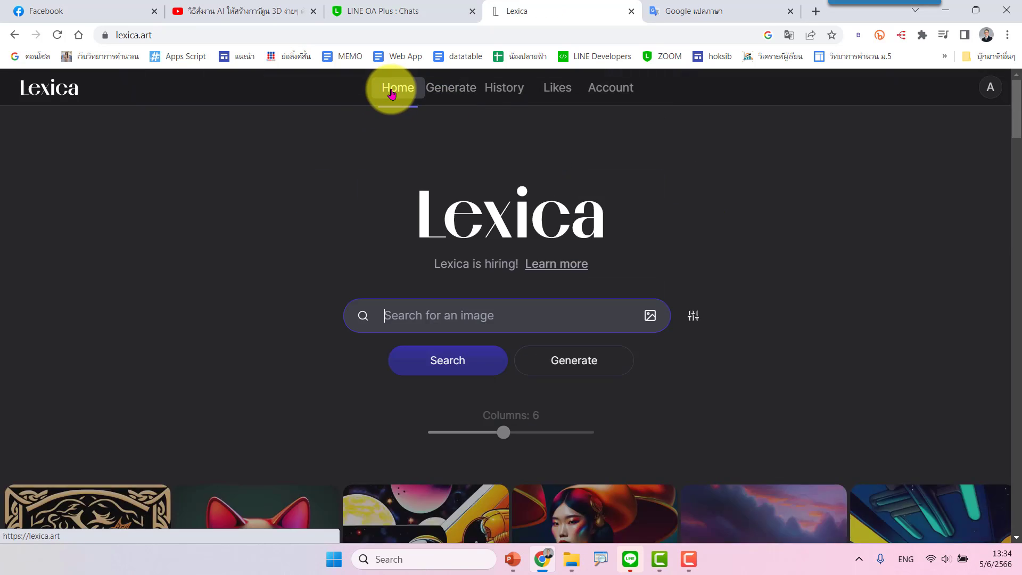
{"action": "left_click", "coordinate": [440, 314]}
{"action": "type", "text": "artoo"}
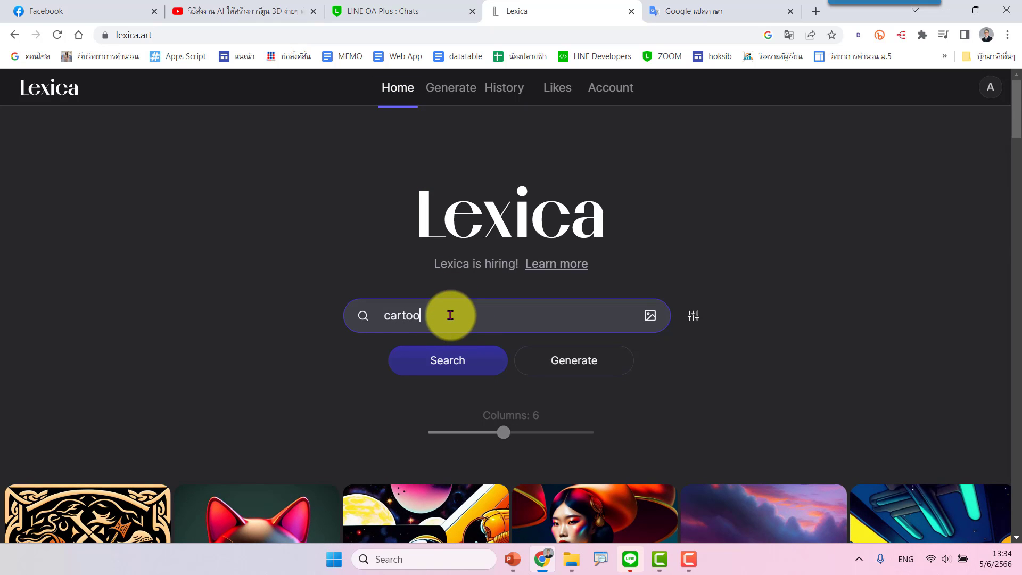
{"action": "type", "text": "n student"}
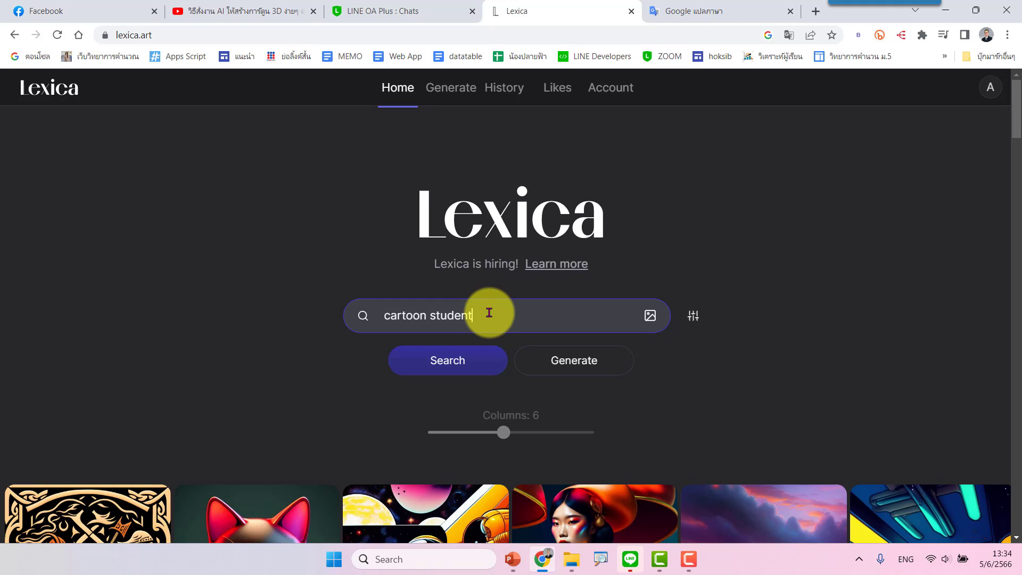
{"action": "key", "text": "Return"}
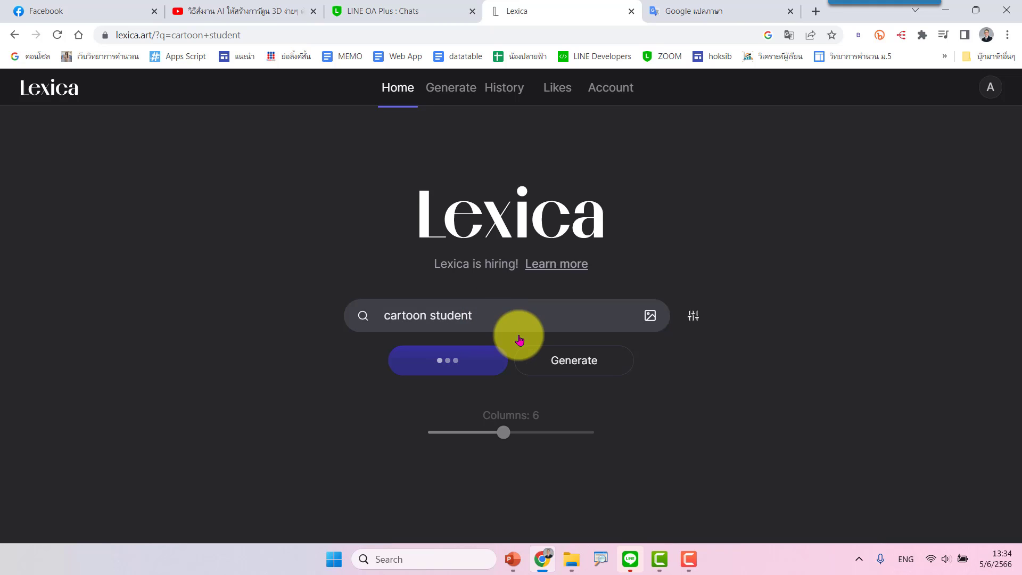
{"action": "scroll", "coordinate": [762, 312], "scroll_direction": "down", "scroll_amount": 3}
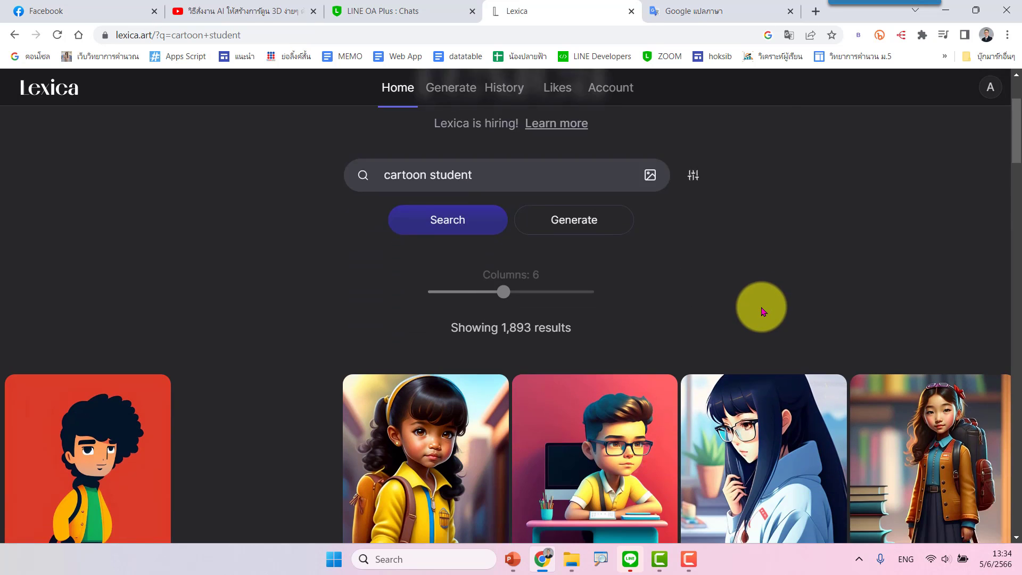
{"action": "scroll", "coordinate": [762, 311], "scroll_direction": "down", "scroll_amount": 2}
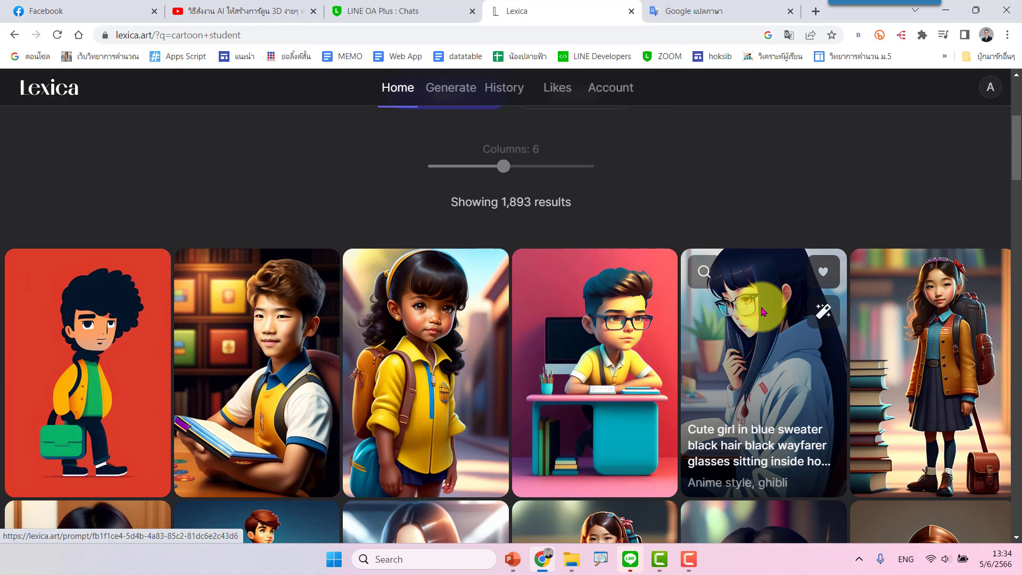
{"action": "scroll", "coordinate": [764, 303], "scroll_direction": "down", "scroll_amount": 1}
{"action": "scroll", "coordinate": [640, 354], "scroll_direction": "down", "scroll_amount": 2}
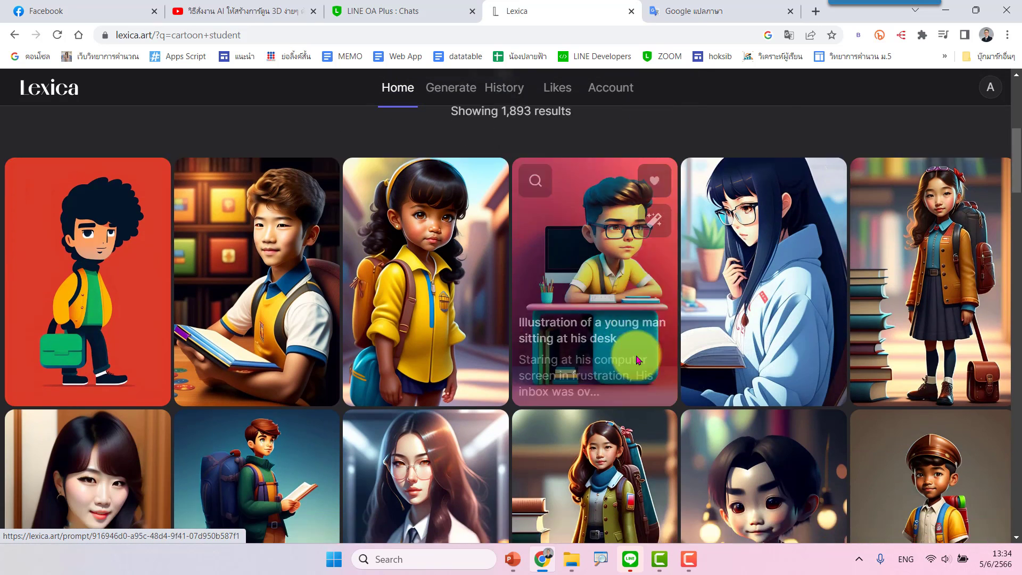
{"action": "scroll", "coordinate": [639, 360], "scroll_direction": "down", "scroll_amount": 2}
{"action": "mouse_move", "coordinate": [596, 471]}
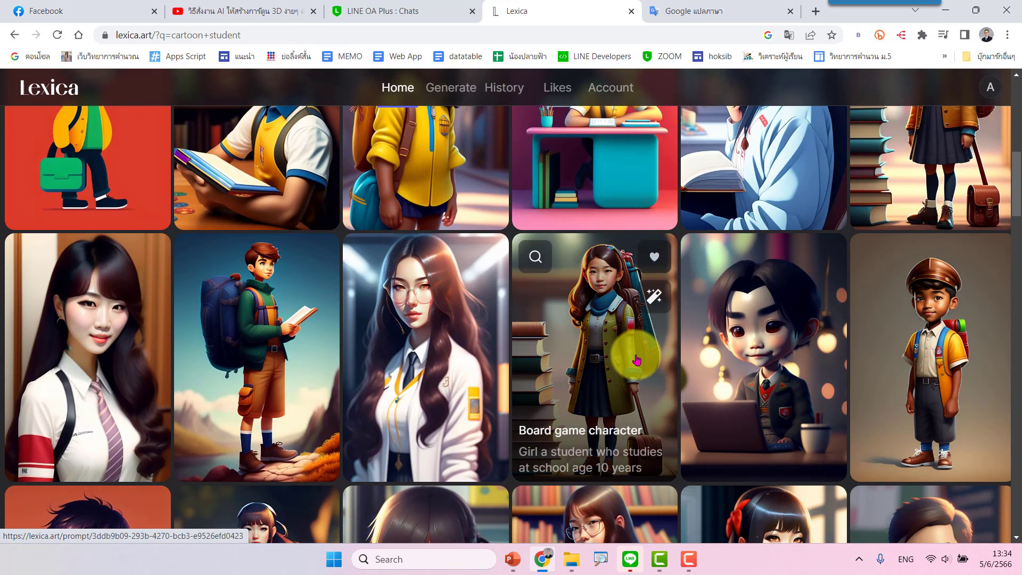
{"action": "scroll", "coordinate": [639, 360], "scroll_direction": "down", "scroll_amount": 3}
{"action": "scroll", "coordinate": [639, 360], "scroll_direction": "down", "scroll_amount": 2}
{"action": "scroll", "coordinate": [638, 360], "scroll_direction": "down", "scroll_amount": 3}
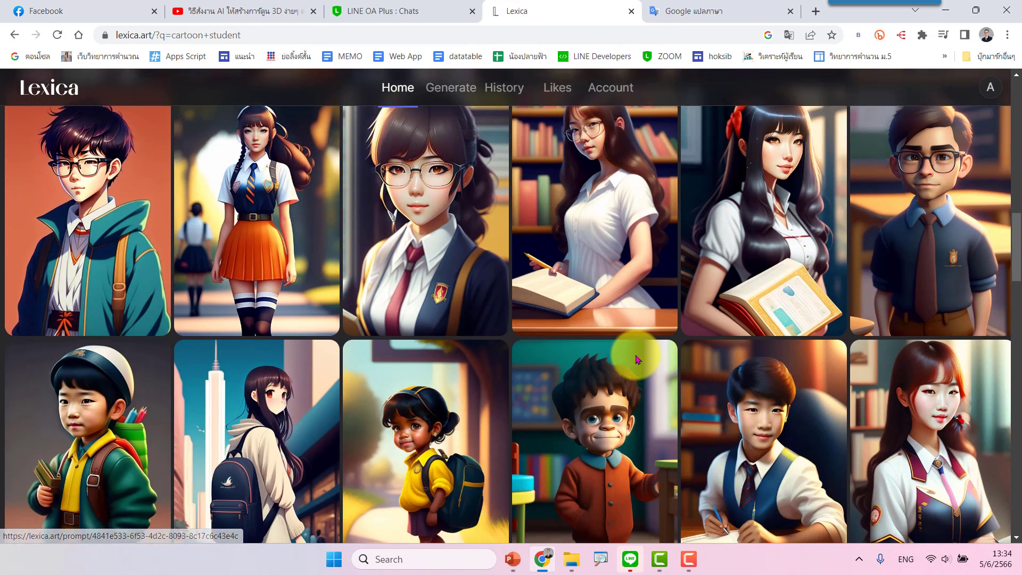
{"action": "scroll", "coordinate": [638, 360], "scroll_direction": "down", "scroll_amount": 2}
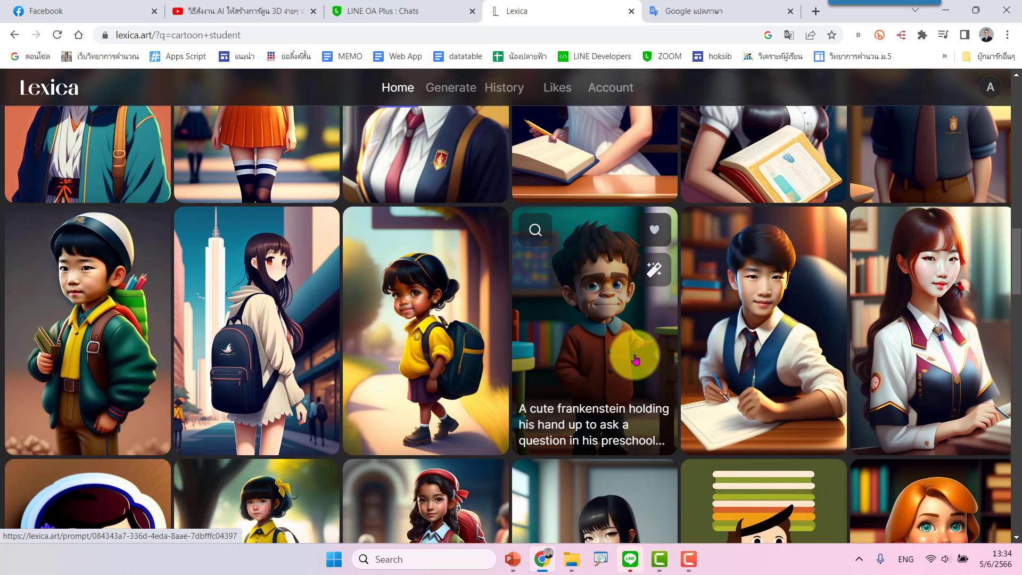
{"action": "scroll", "coordinate": [635, 360], "scroll_direction": "down", "scroll_amount": 1}
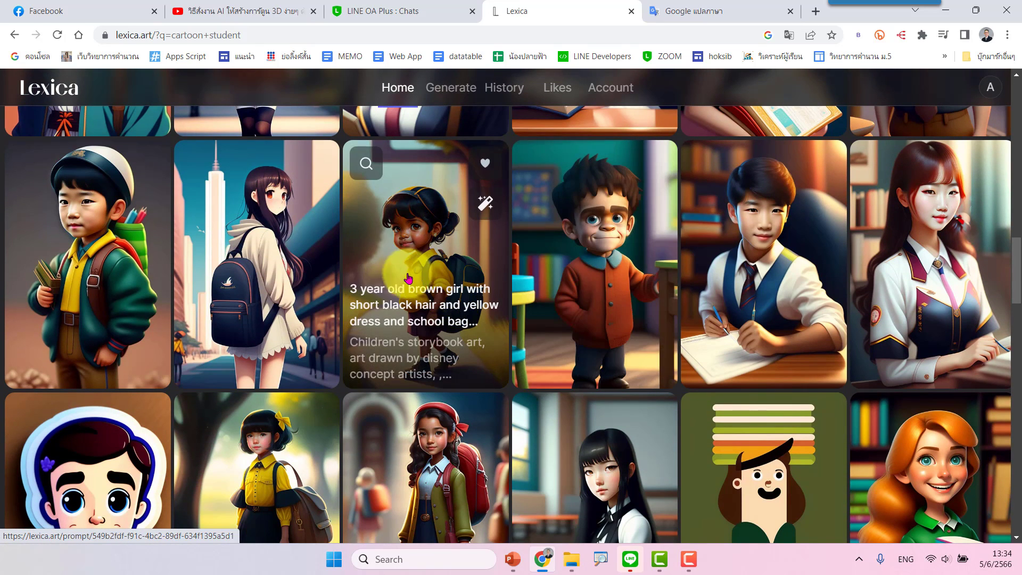
Load the 3-year-old brown girl with school bag prompt into the editor and select it
{"action": "left_click", "coordinate": [407, 234]}
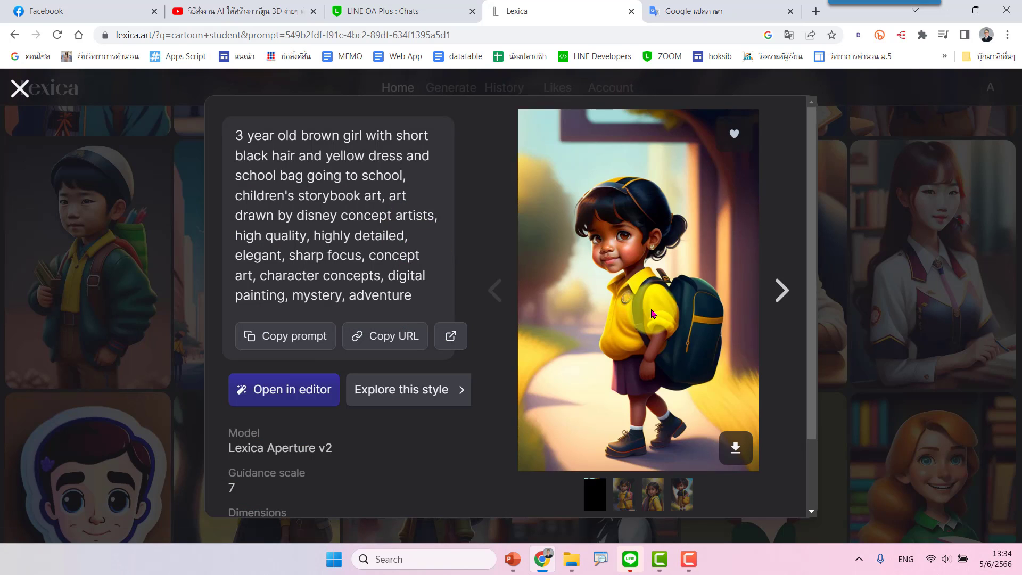
{"action": "left_click", "coordinate": [283, 393]}
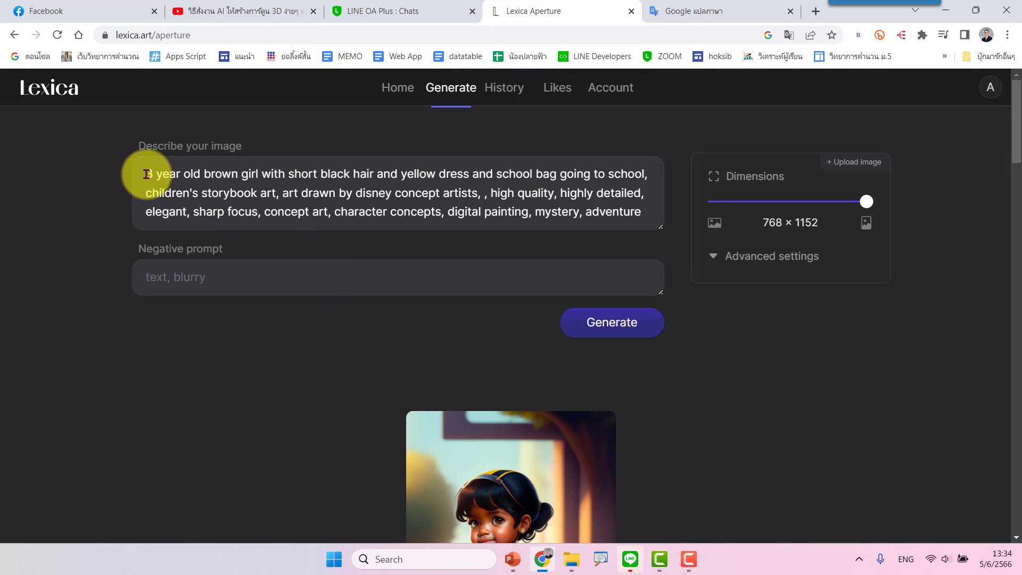
{"action": "left_click_drag", "start_coordinate": [146, 174], "coordinate": [647, 219]}
{"action": "key", "text": "ctrl+c"}
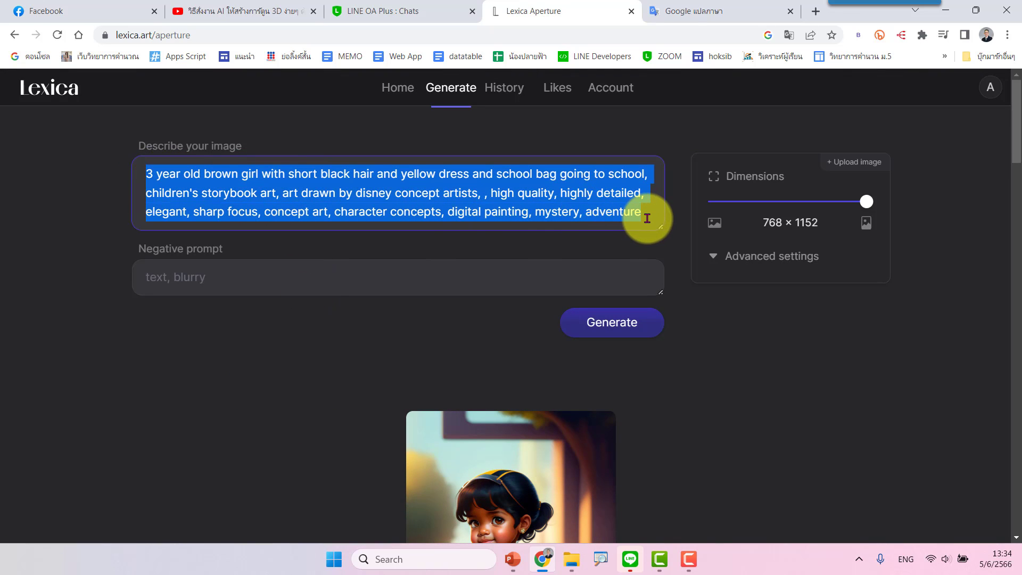
Paste the schoolgirl prompt into Google Translate over the old hairstyle text
{"action": "left_click", "coordinate": [694, 11]}
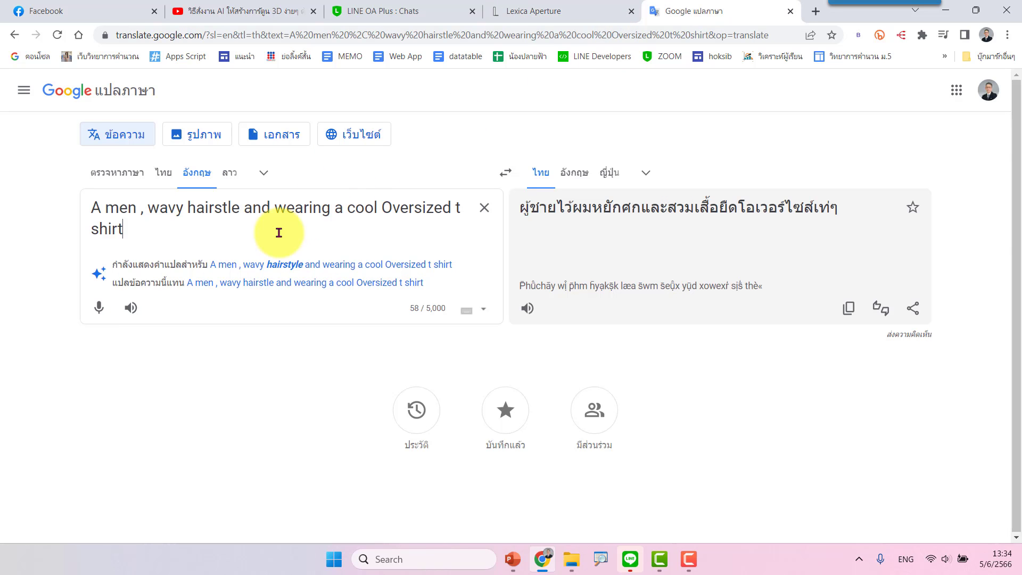
{"action": "left_click_drag", "start_coordinate": [174, 228], "coordinate": [83, 208]}
{"action": "key", "text": "ctrl+v"}
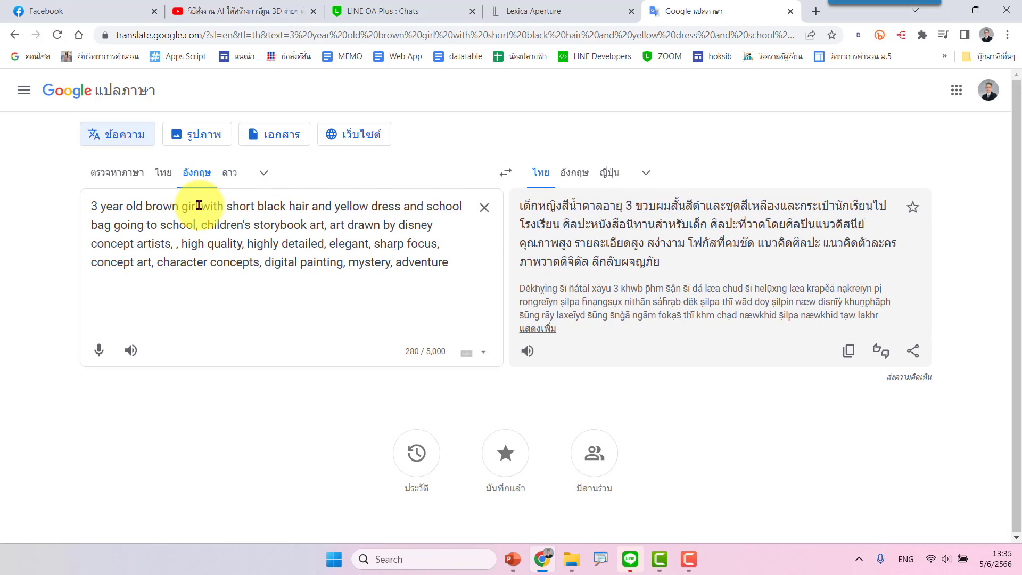
Reword the prompt to start '3 year boy with short black hair' and select it all
{"action": "left_click_drag", "start_coordinate": [191, 205], "coordinate": [154, 207]}
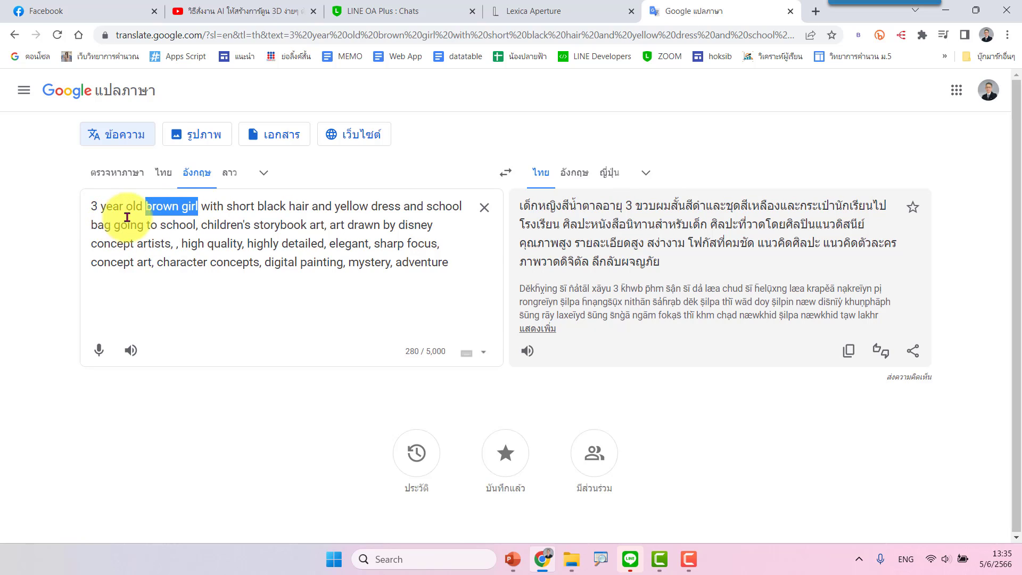
{"action": "double_click", "coordinate": [199, 204]}
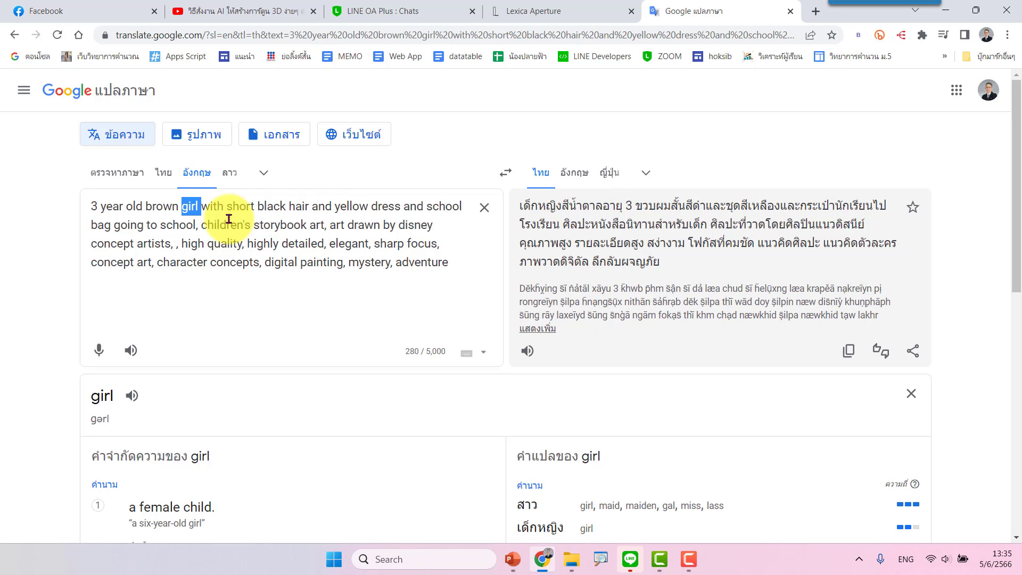
{"action": "type", "text": "boy"}
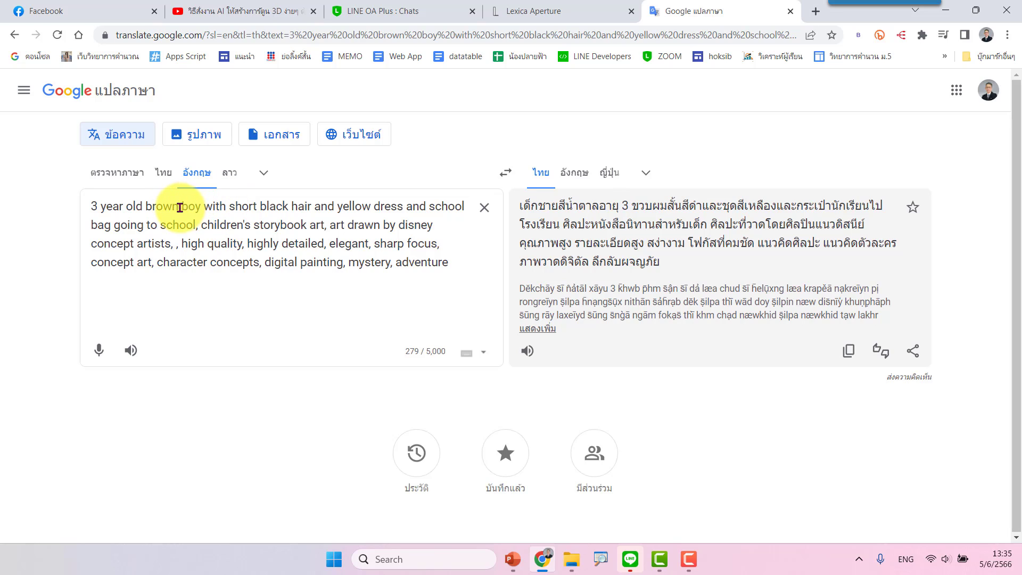
{"action": "double_click", "coordinate": [162, 206]}
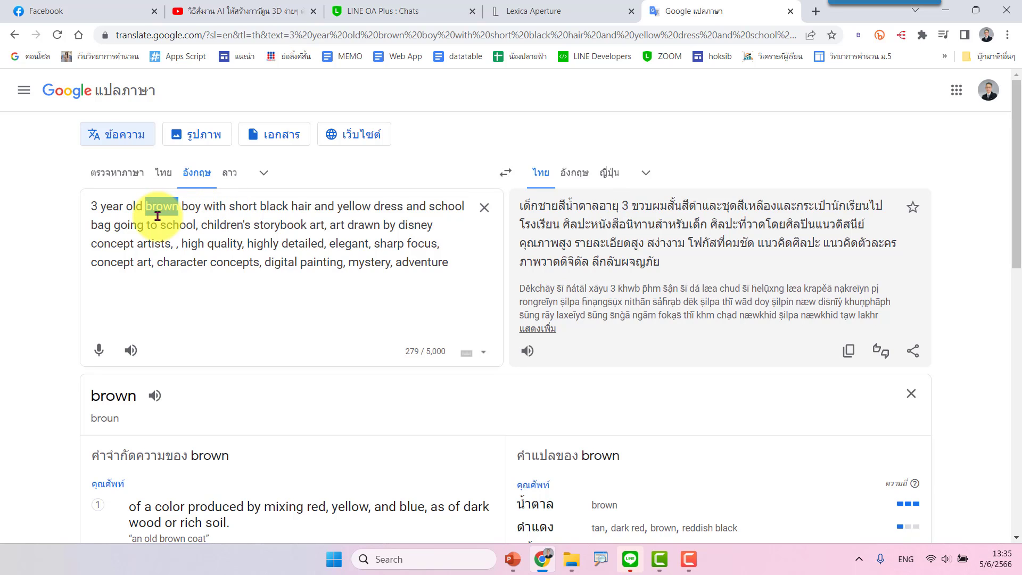
{"action": "type", "text": "black"}
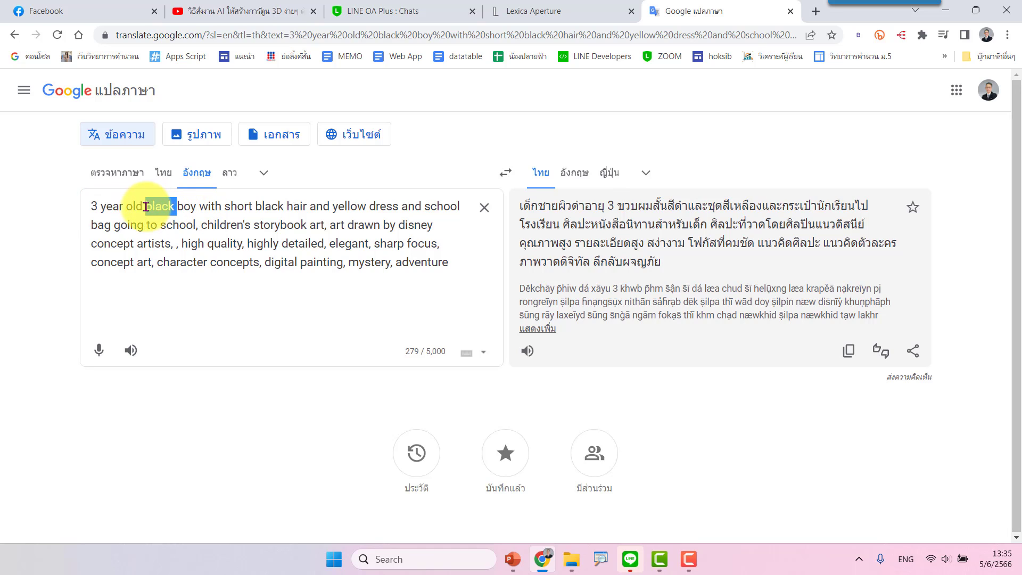
{"action": "key", "text": "BackSpace"}
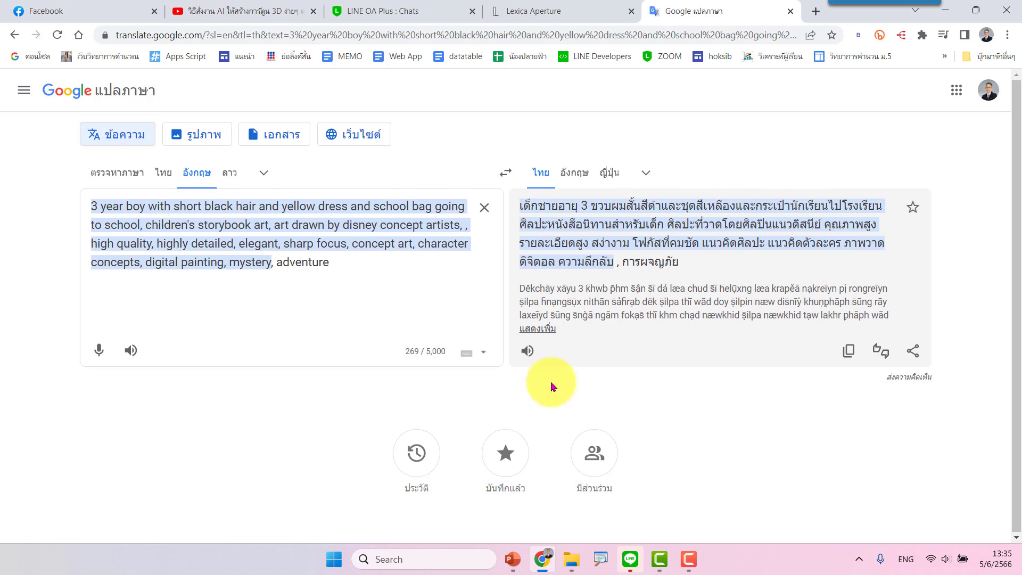
{"action": "mouse_move", "coordinate": [353, 262]}
{"action": "left_mouse_down"}
{"action": "mouse_move", "coordinate": [229, 262]}
{"action": "mouse_move", "coordinate": [91, 206]}
{"action": "left_mouse_up"}
{"action": "key", "text": "ctrl+c"}
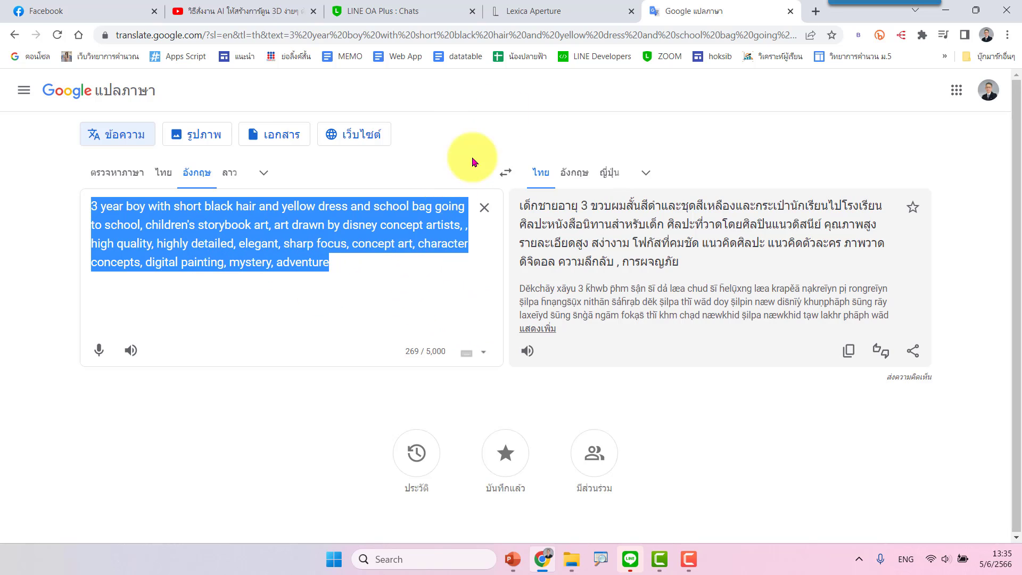
Paste the boy prompt into Lexica and generate four images of a boy with a school bag
{"action": "left_click", "coordinate": [556, 9]}
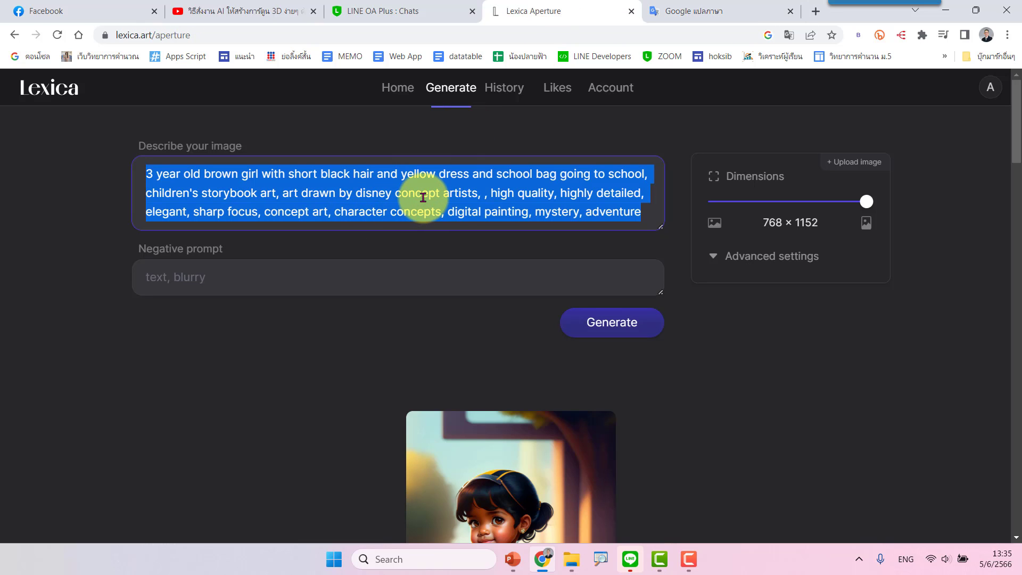
{"action": "key", "text": "ctrl+v"}
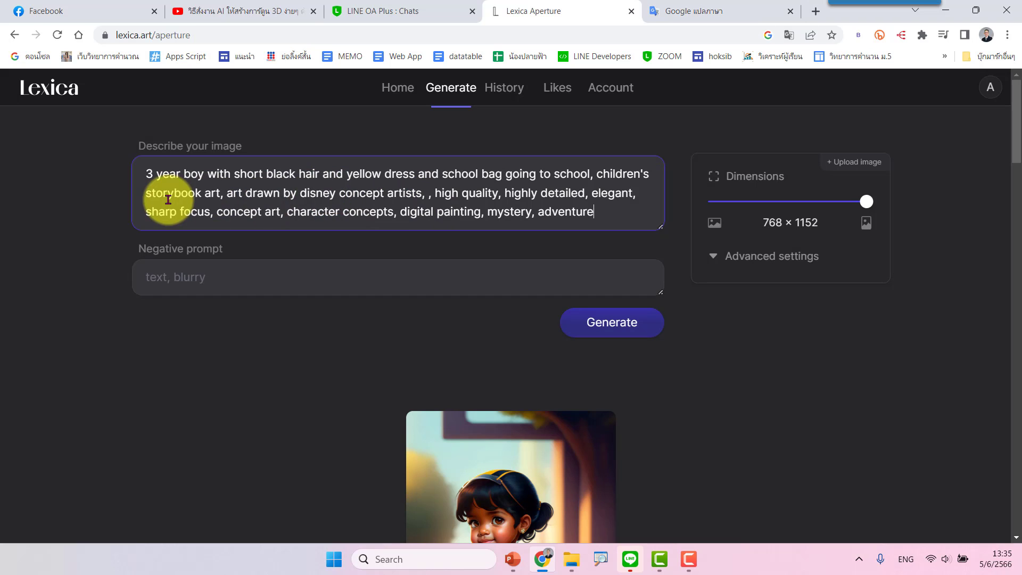
{"action": "scroll", "coordinate": [297, 229], "scroll_direction": "down", "scroll_amount": 3}
{"action": "scroll", "coordinate": [297, 232], "scroll_direction": "up", "scroll_amount": 2}
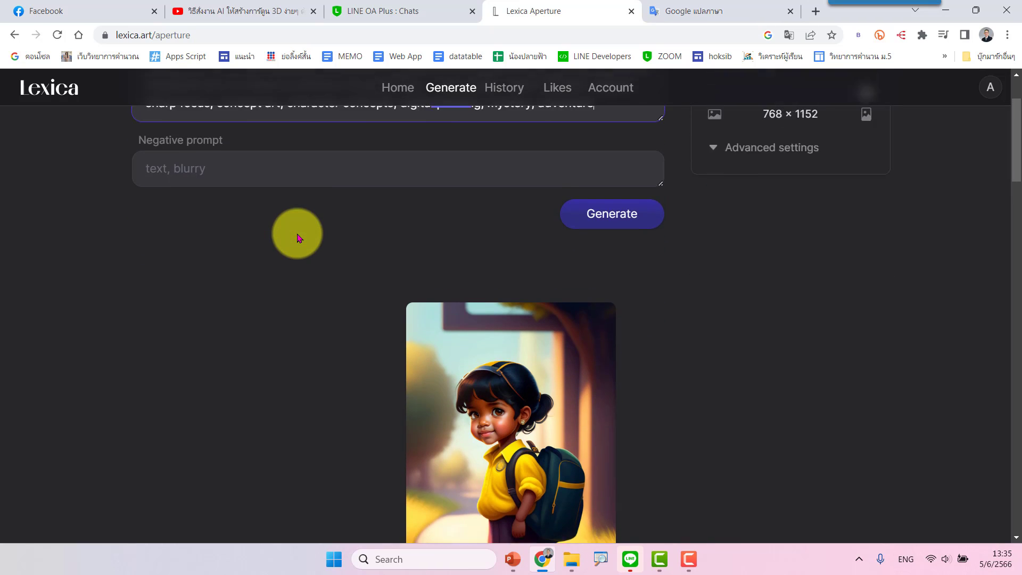
{"action": "left_click", "coordinate": [603, 269]}
{"action": "scroll", "coordinate": [767, 351], "scroll_direction": "down", "scroll_amount": 3}
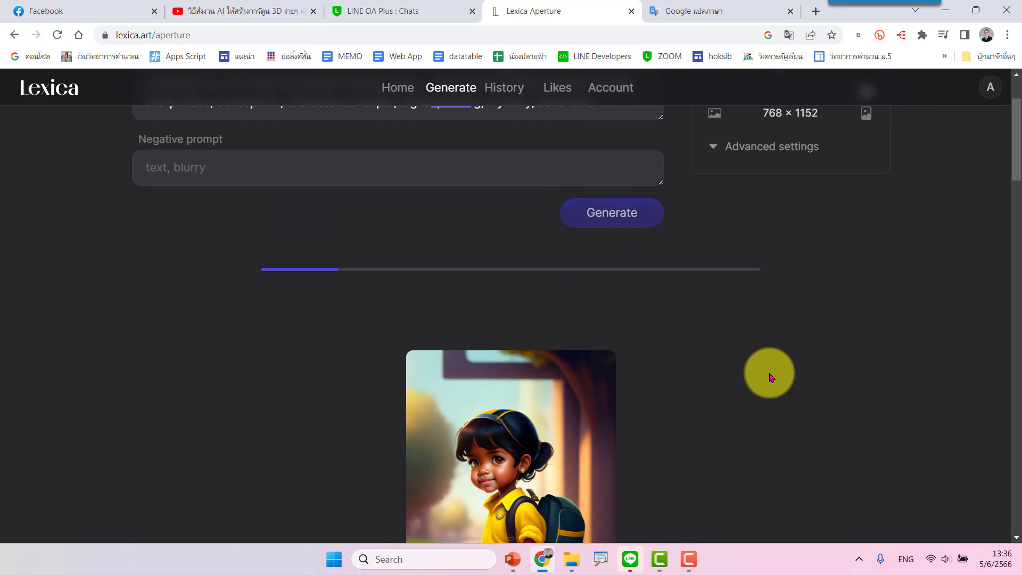
{"action": "scroll", "coordinate": [769, 377], "scroll_direction": "down", "scroll_amount": 1}
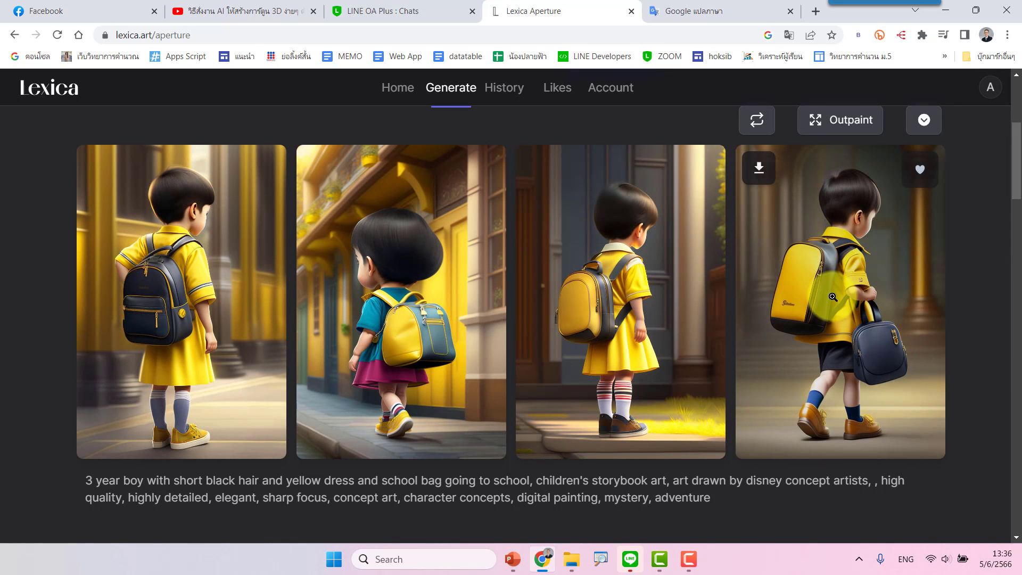
{"action": "scroll", "coordinate": [834, 297], "scroll_direction": "up", "scroll_amount": 1}
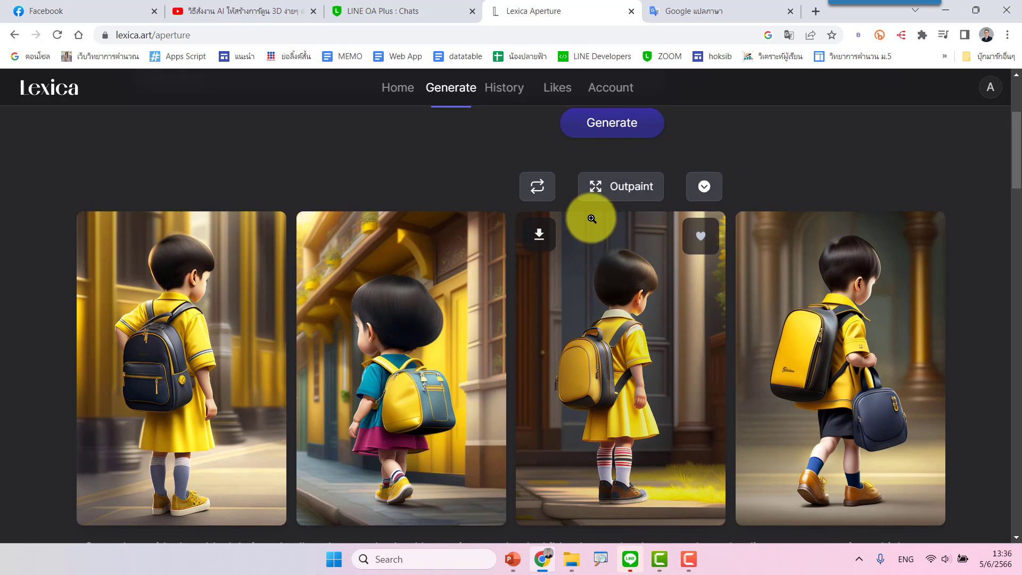
Generate another set of images from the boy prompt and review the results
{"action": "left_click", "coordinate": [609, 124]}
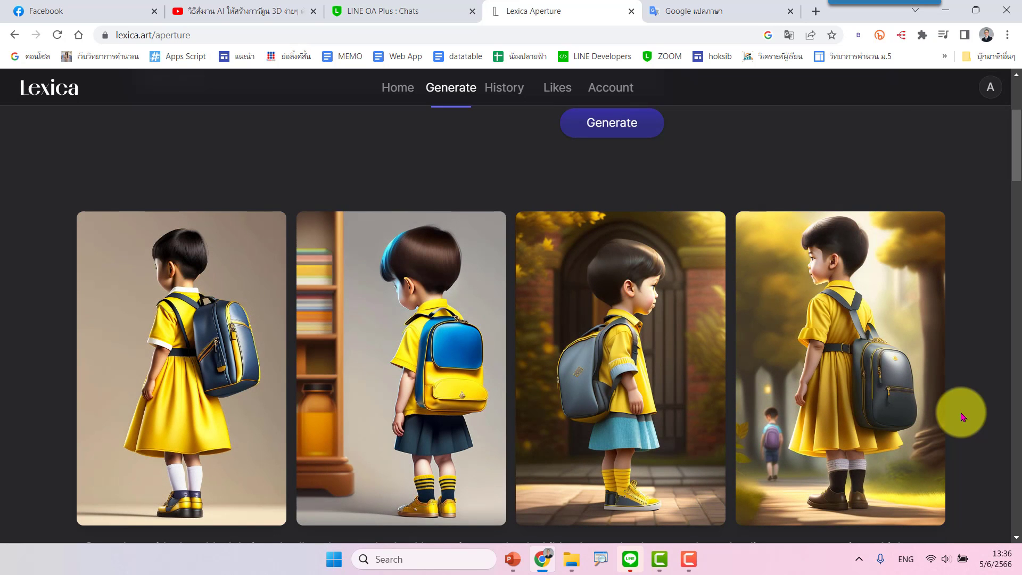
{"action": "scroll", "coordinate": [963, 417], "scroll_direction": "down", "scroll_amount": 3}
{"action": "scroll", "coordinate": [963, 414], "scroll_direction": "up", "scroll_amount": 2}
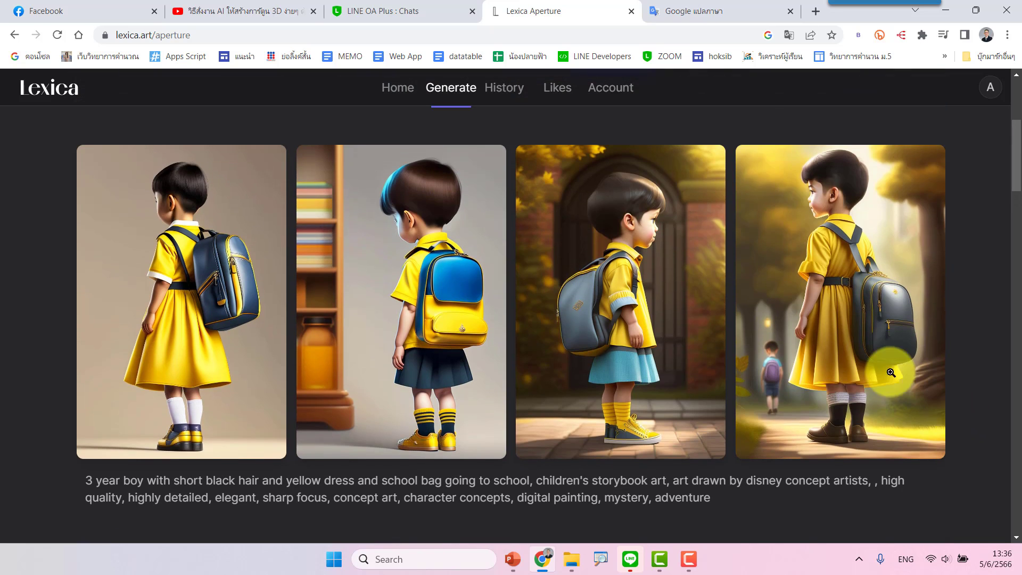
{"action": "left_click", "coordinate": [697, 10]}
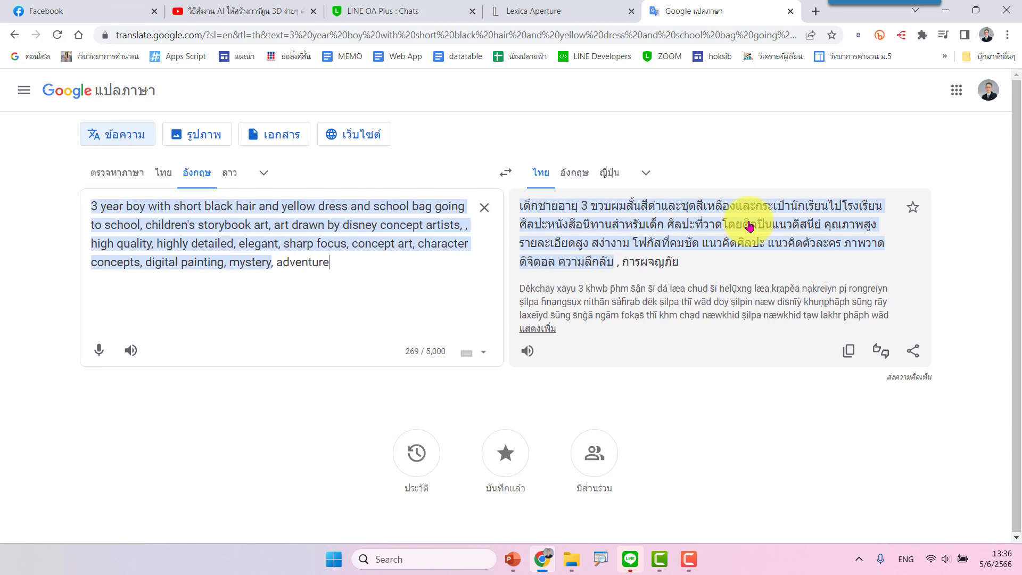
{"action": "left_click", "coordinate": [530, 10]}
{"action": "scroll", "coordinate": [643, 314], "scroll_direction": "up", "scroll_amount": 3}
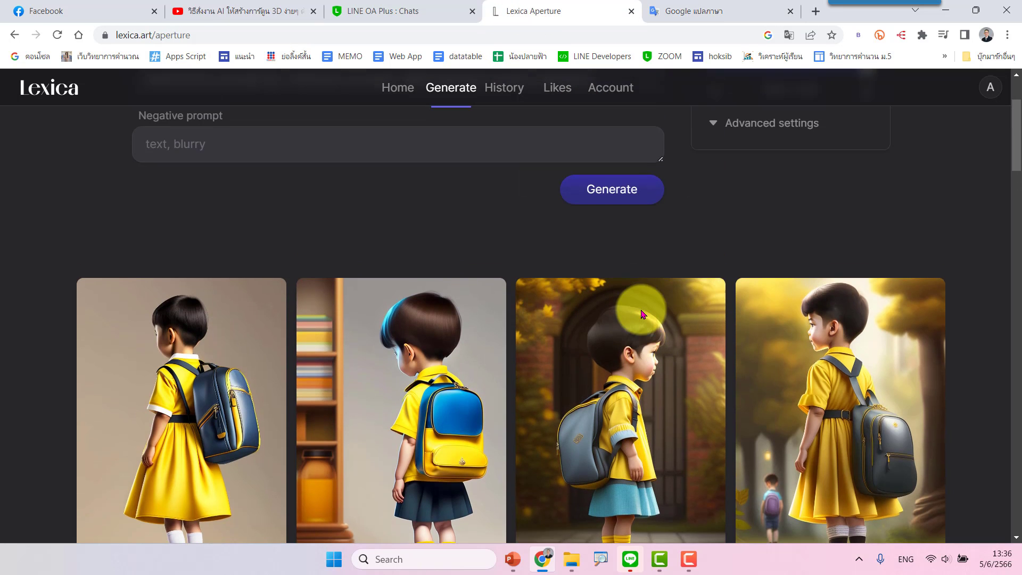
{"action": "scroll", "coordinate": [645, 319], "scroll_direction": "down", "scroll_amount": 3}
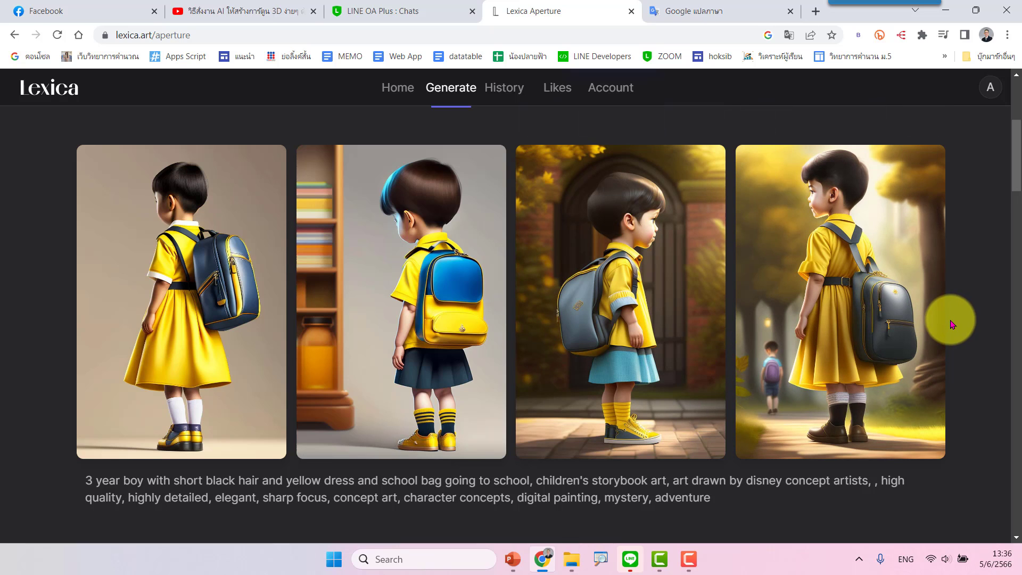
{"action": "scroll", "coordinate": [953, 324], "scroll_direction": "up", "scroll_amount": 1}
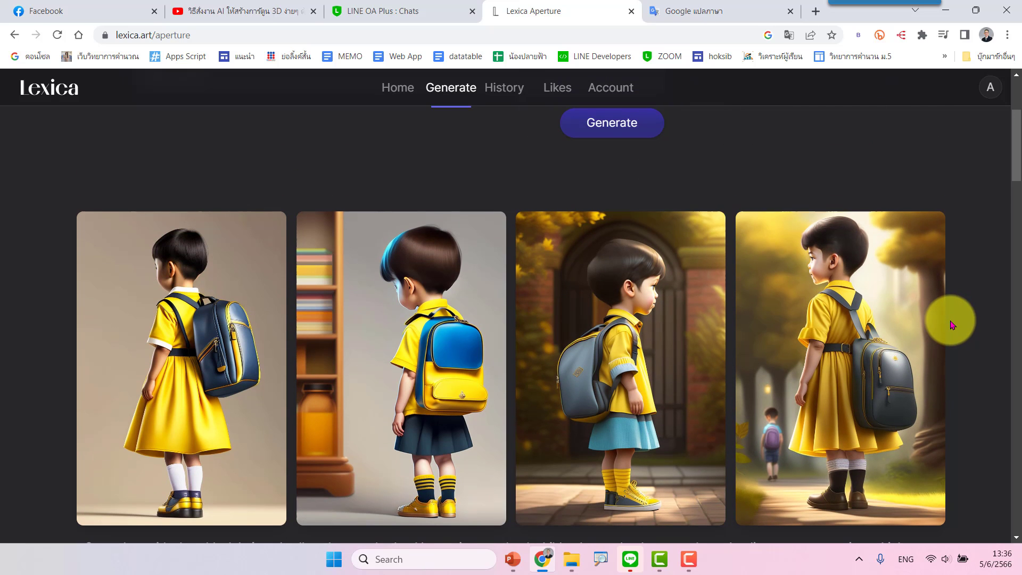
Return to Lexica's home page and scroll down through the community image gallery
{"action": "left_click", "coordinate": [385, 86]}
{"action": "scroll", "coordinate": [762, 298], "scroll_direction": "down", "scroll_amount": 3}
{"action": "scroll", "coordinate": [796, 359], "scroll_direction": "down", "scroll_amount": 1}
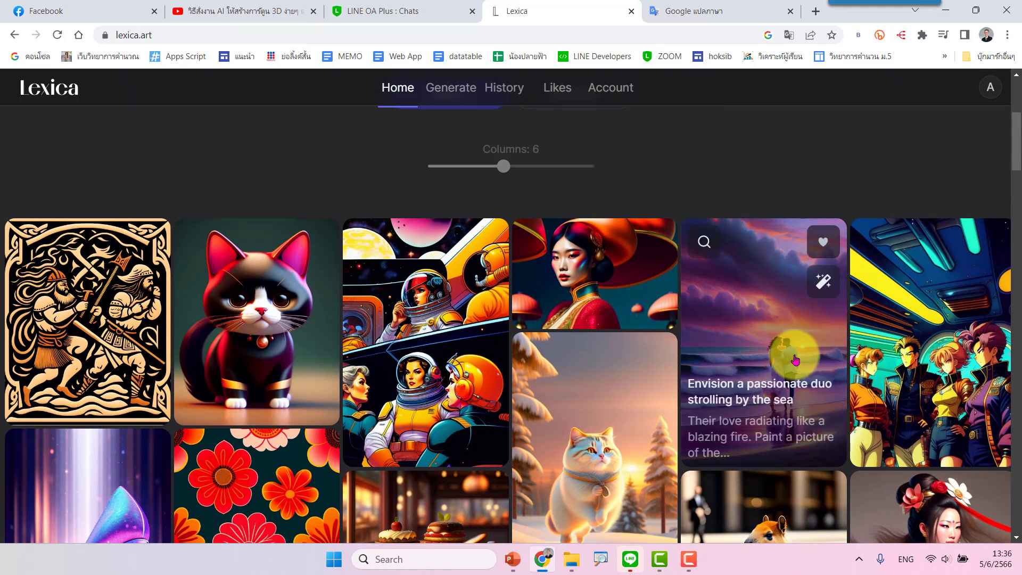
{"action": "scroll", "coordinate": [795, 359], "scroll_direction": "down", "scroll_amount": 1}
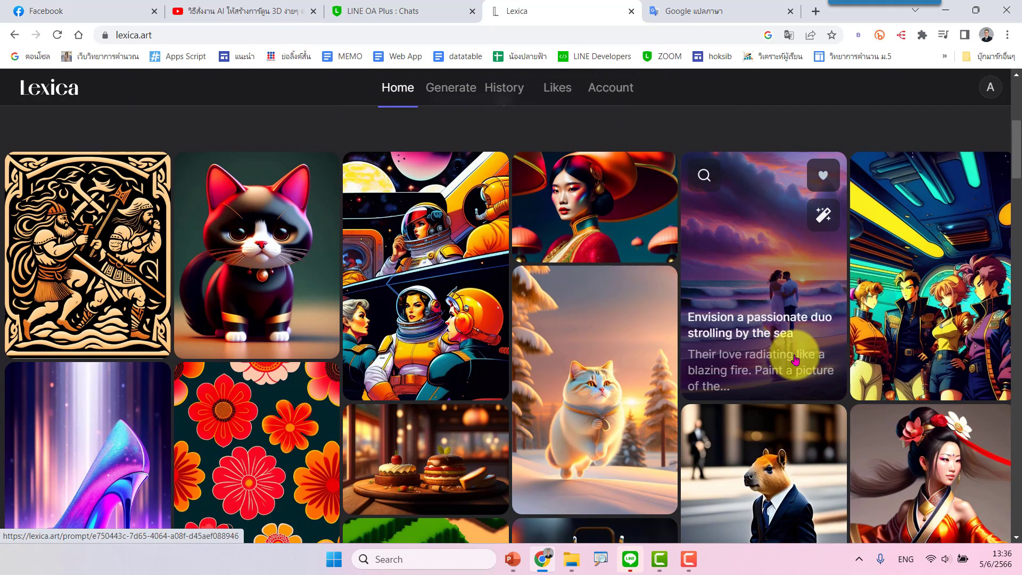